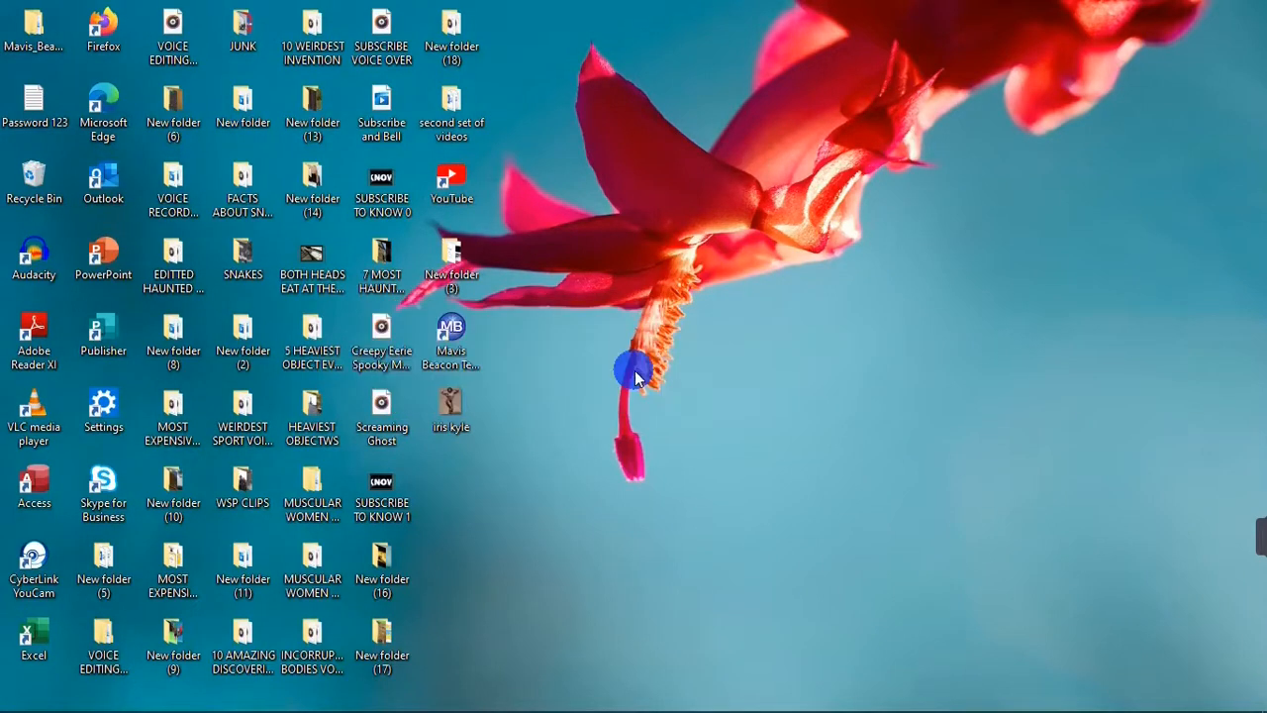
Step: Search the computer for "paint 3d", open Paint 3D and start a new blank project
mouse_move(54, 705)
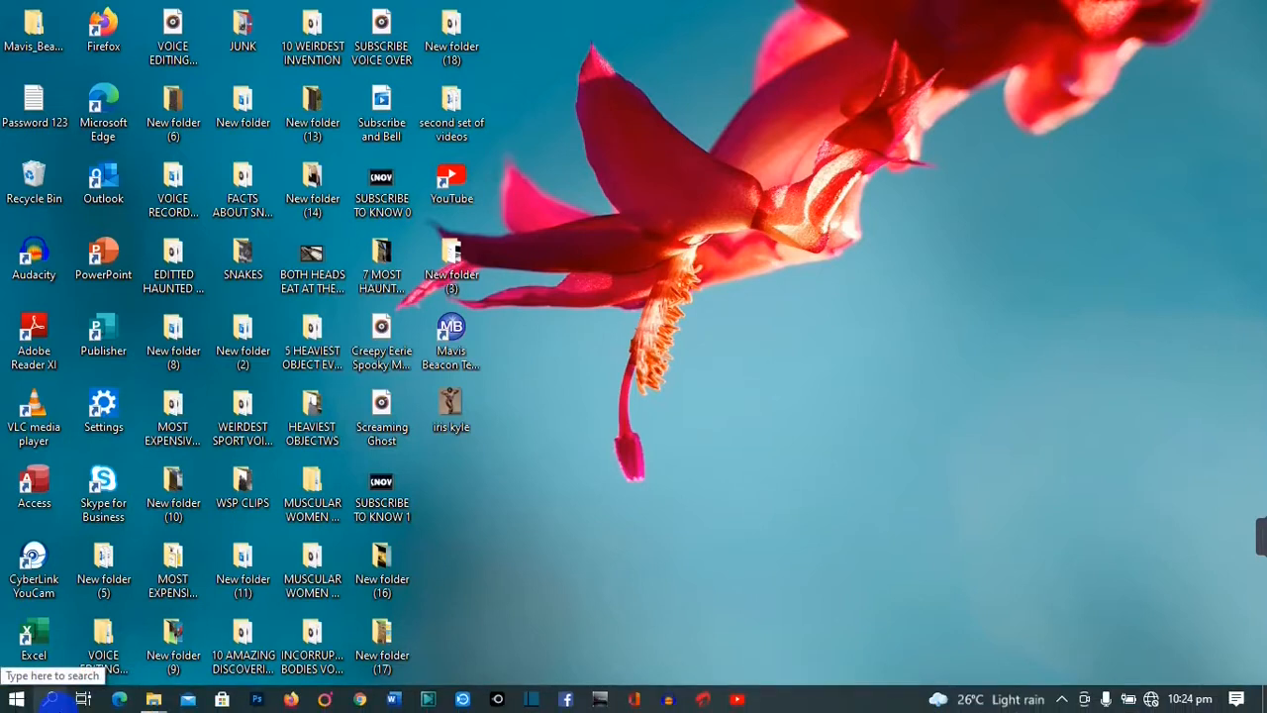
click(50, 700)
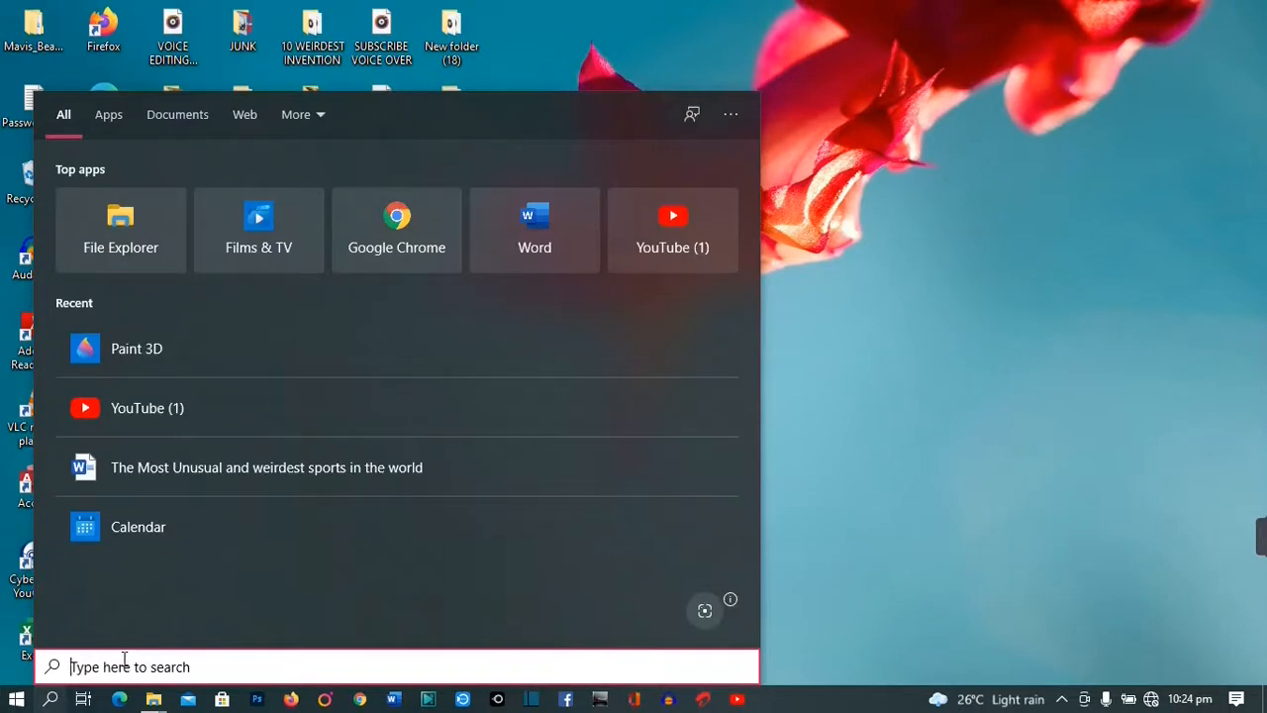
text(paint)
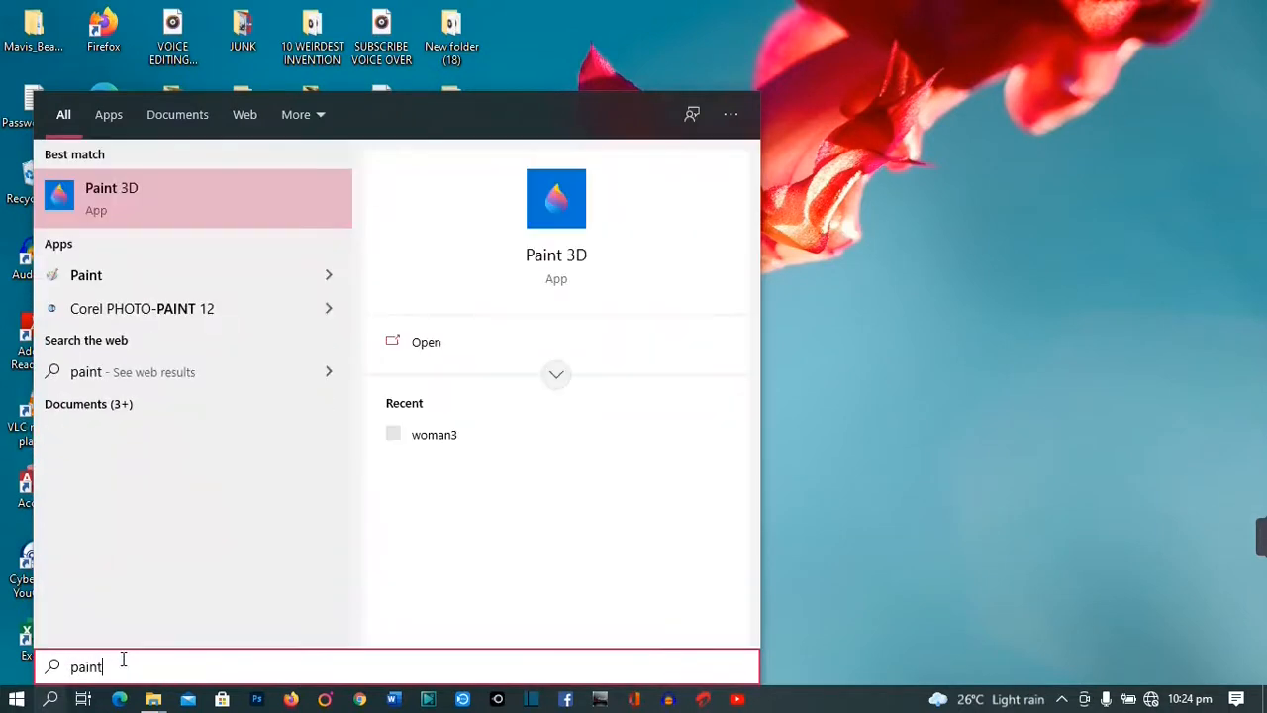
text( 3 d)
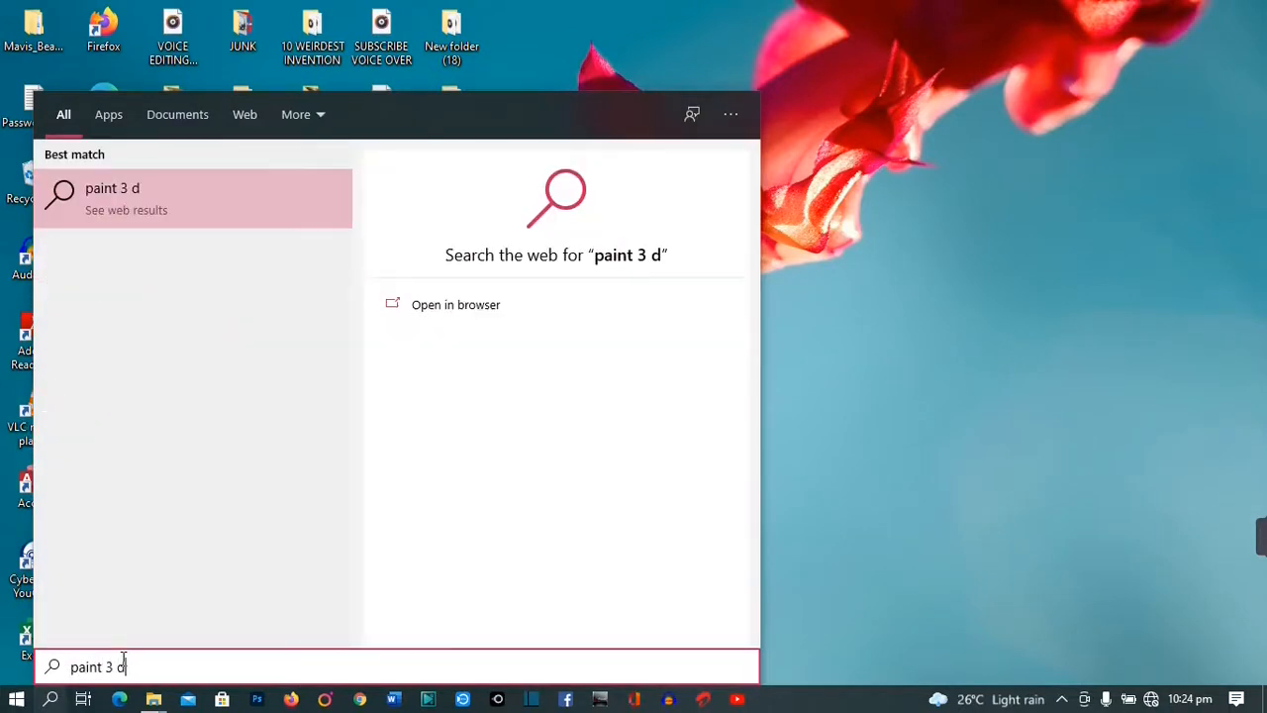
key(BackSpace)
key(BackSpace)
text(d)
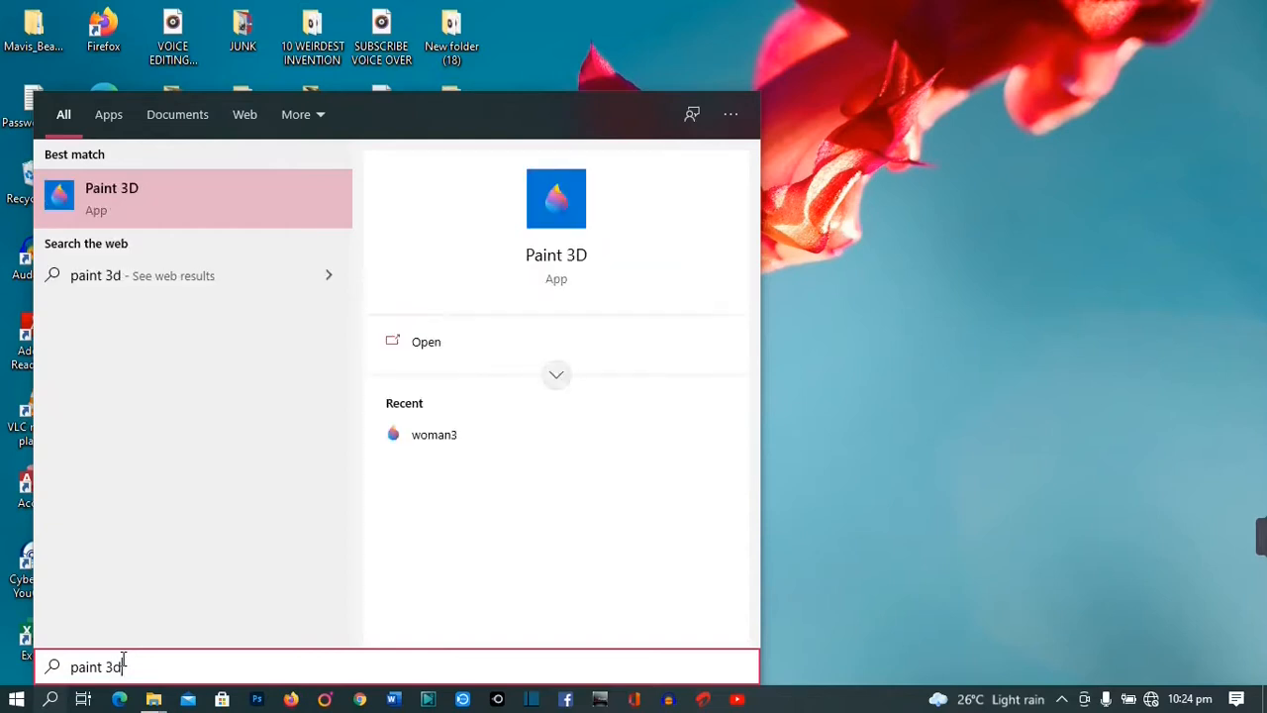
click(447, 344)
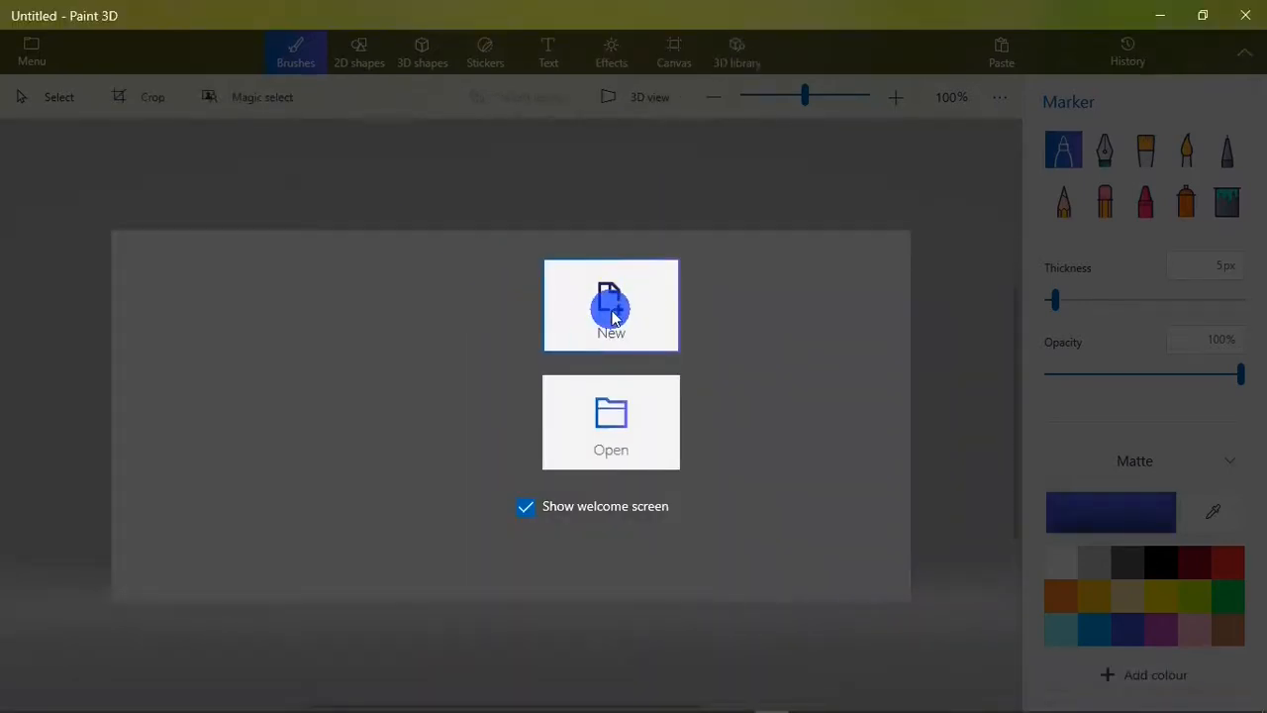
click(610, 283)
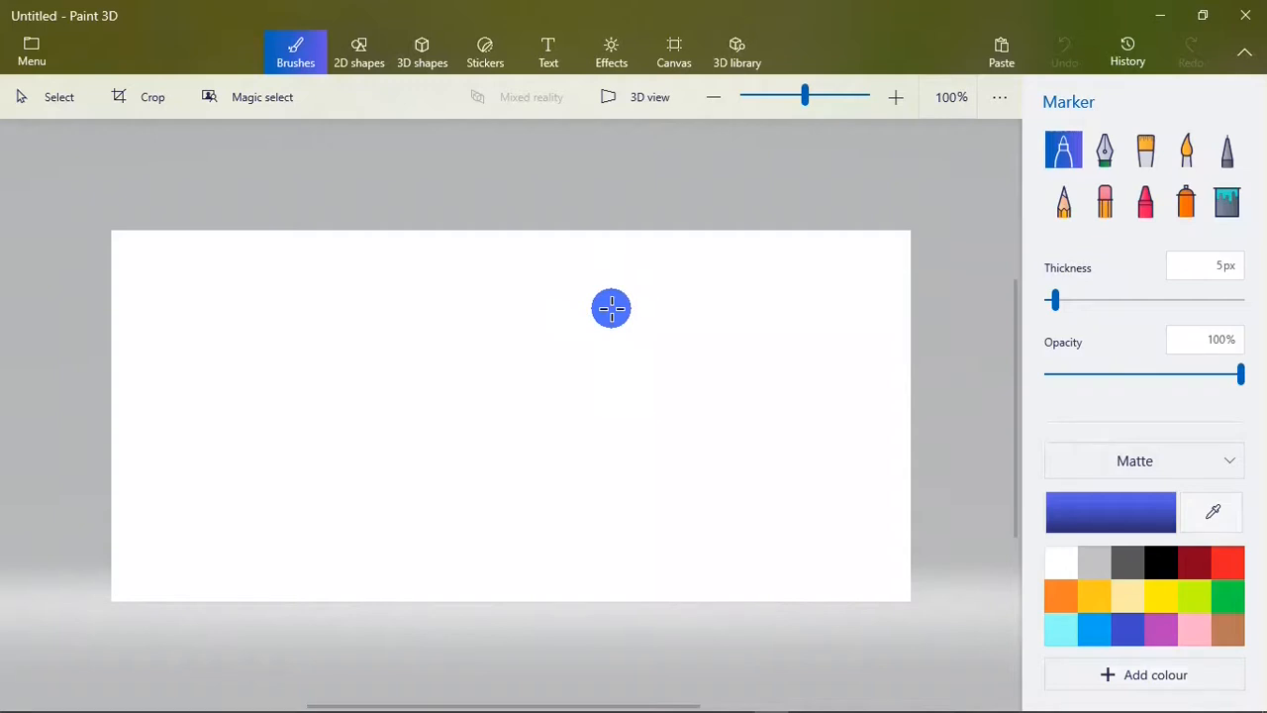
Step: Insert the "iris kyle" image from the desktop onto the canvas, working with a reduced window and maximizing it again
click(1198, 18)
mouse_move(448, 134)
mouse_down()
mouse_move(907, 129)
mouse_move(1035, 99)
mouse_move(881, 99)
mouse_up()
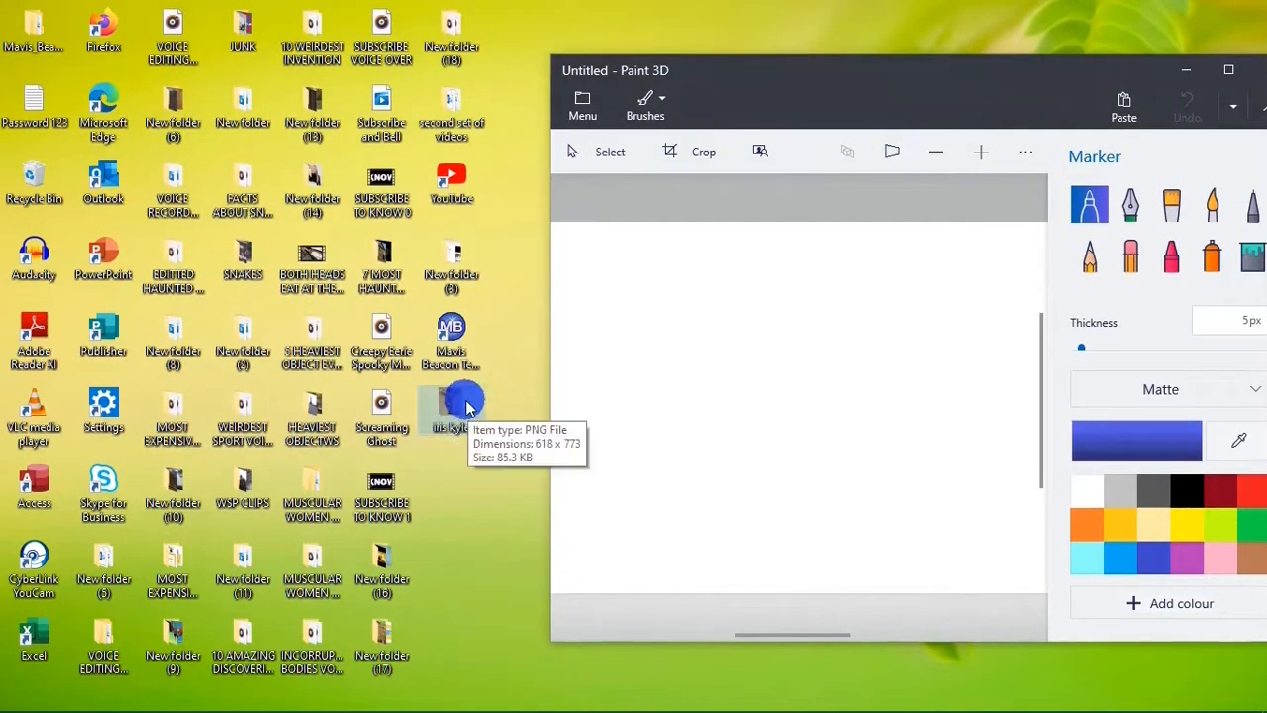
mouse_move(466, 406)
mouse_down()
mouse_move(829, 396)
mouse_move(800, 399)
mouse_up()
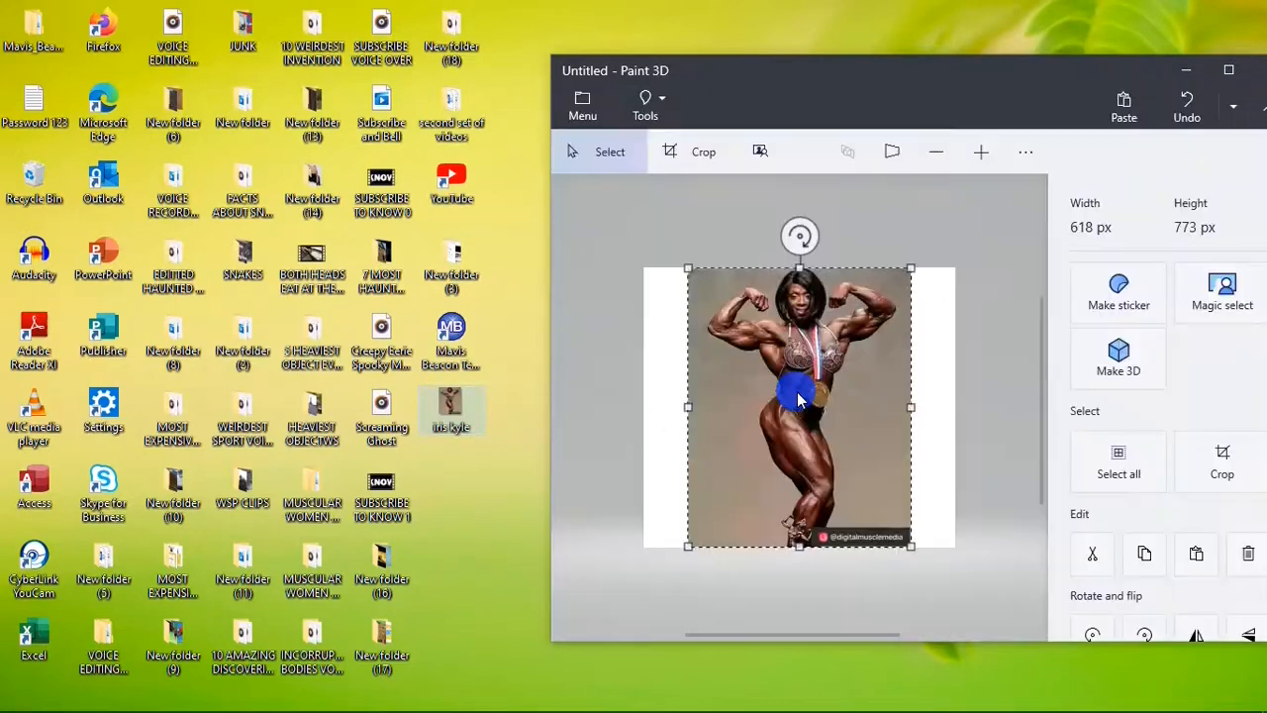
click(1227, 72)
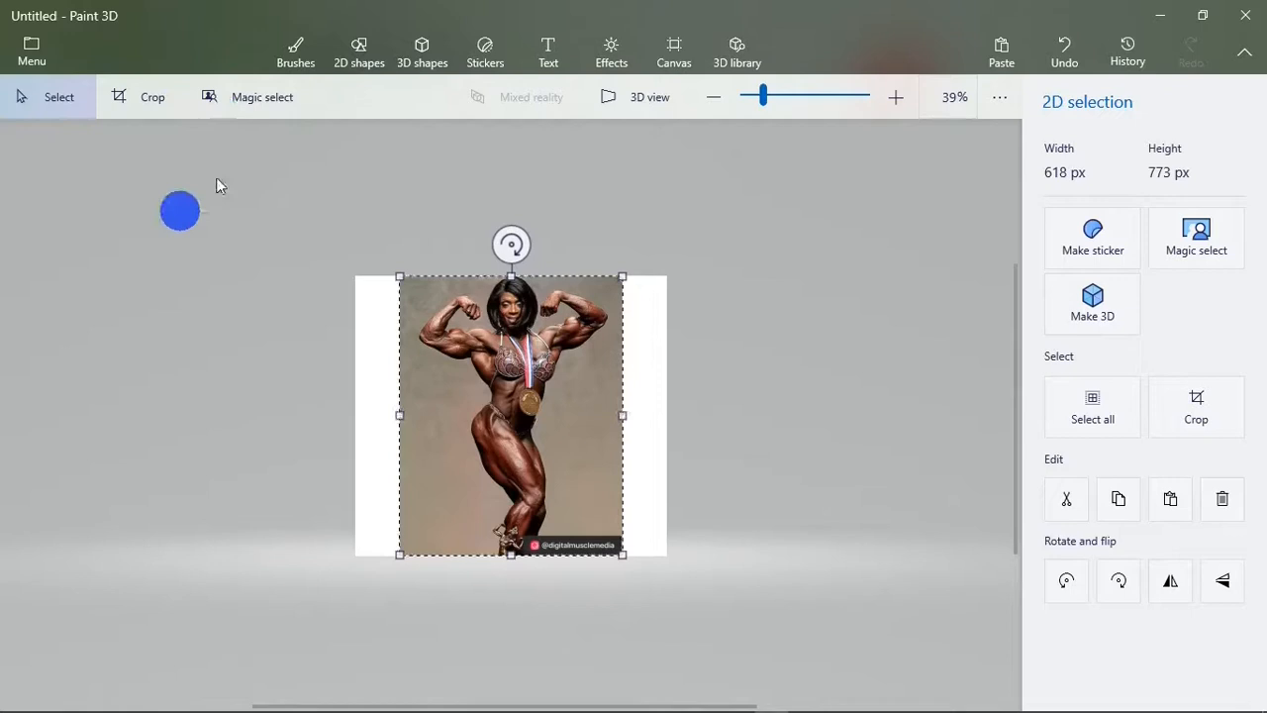
Step: Start Magic select on the photo, tighten the focus box around the woman from the sides and bottom, and proceed to refining the cutout
click(253, 110)
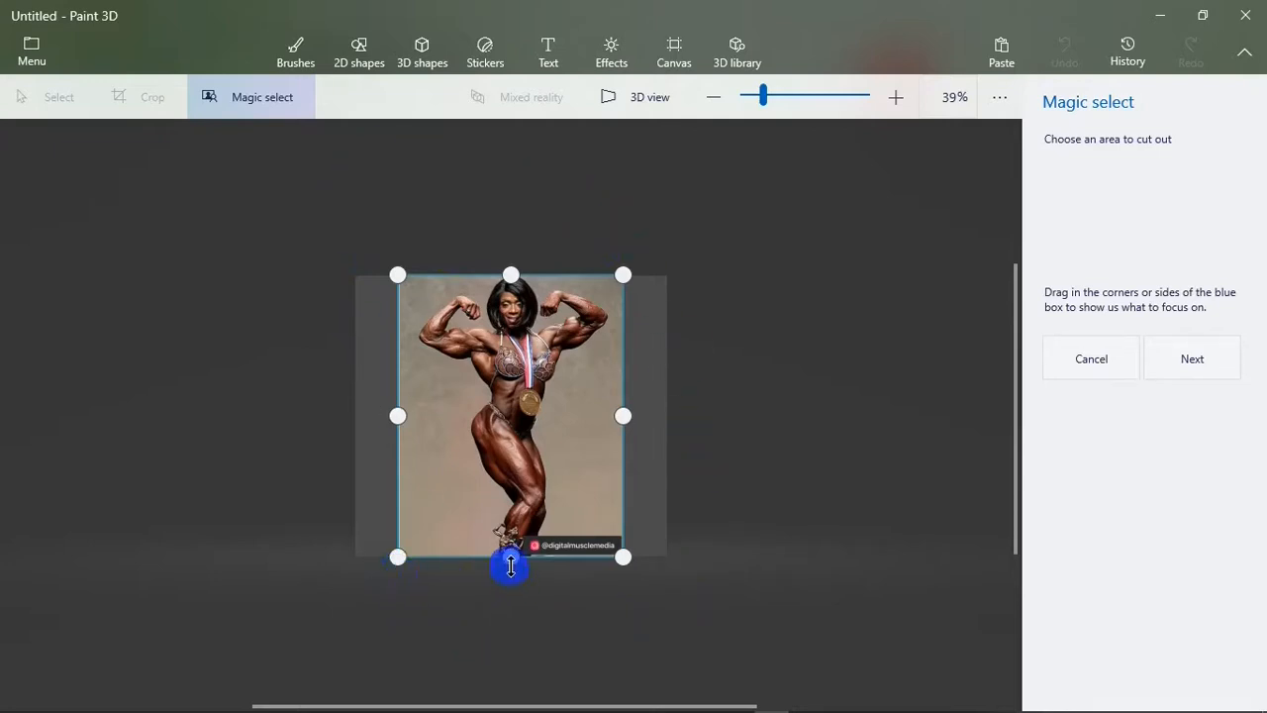
drag(511, 567, 518, 538)
drag(612, 402, 597, 402)
drag(397, 402, 417, 403)
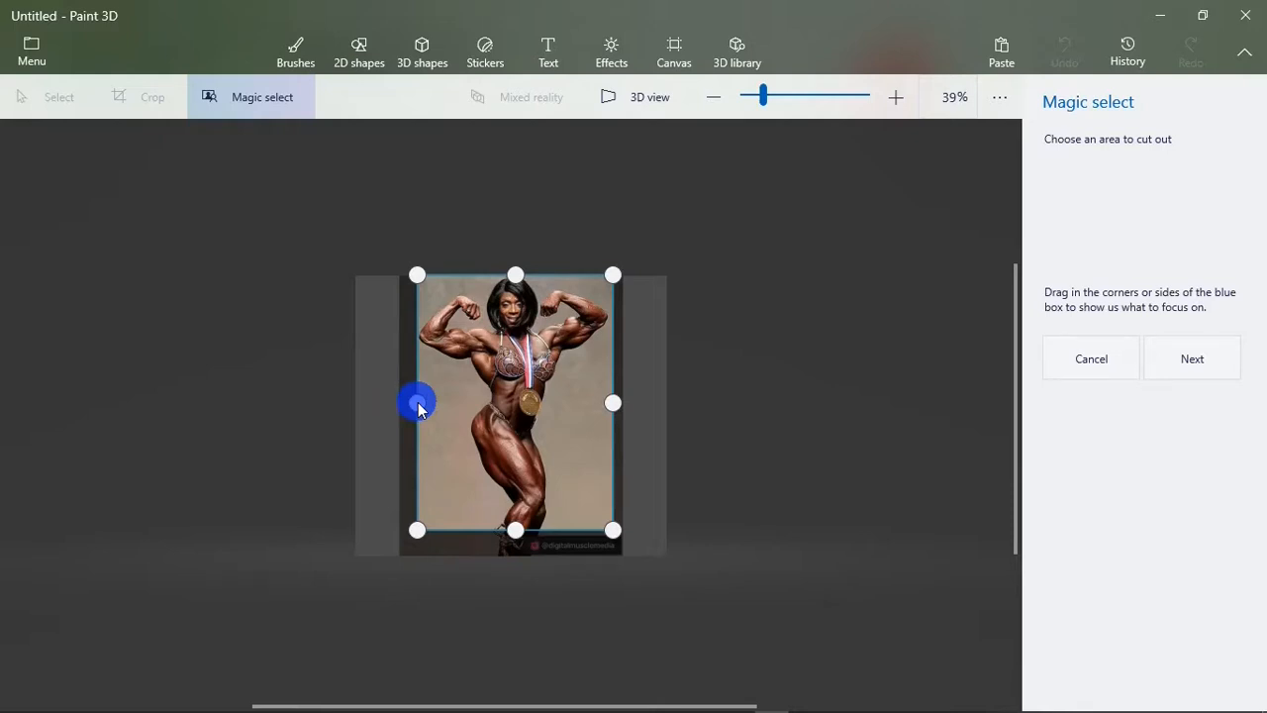
click(1208, 368)
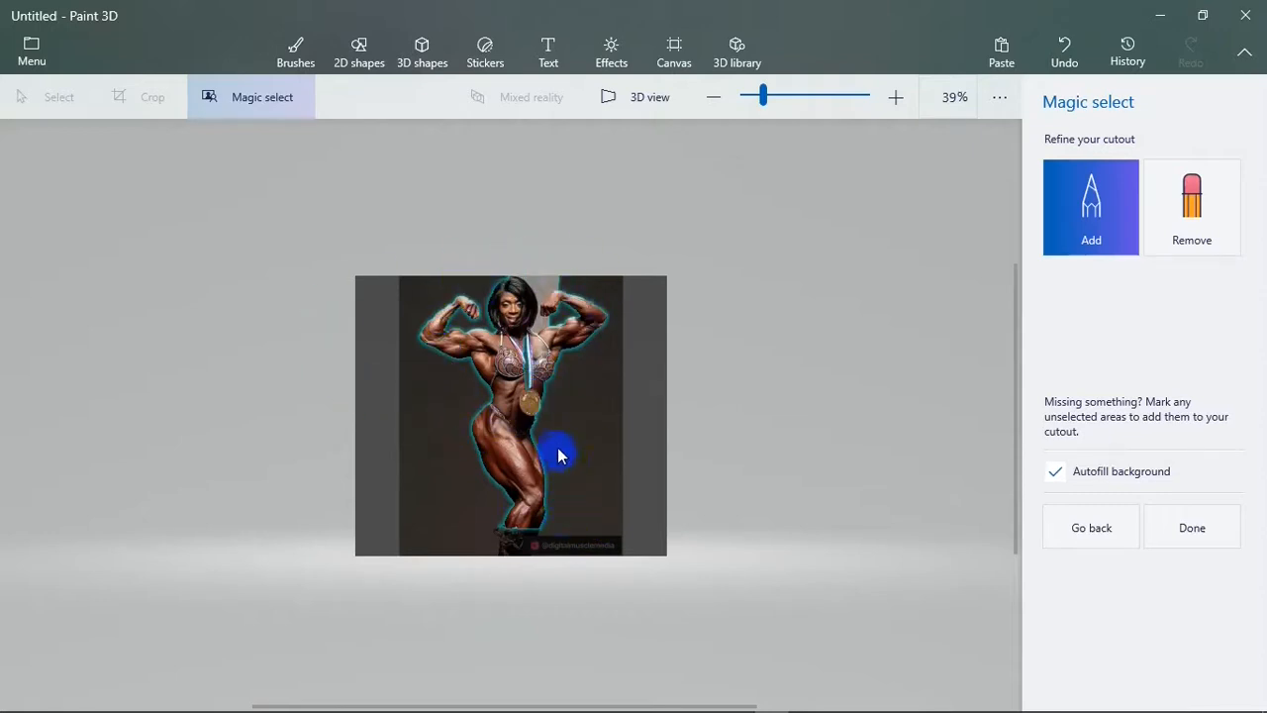
Step: Remove the unwanted background patch between the woman's head and raised arm from the cutout
drag(1007, 319, 1003, 310)
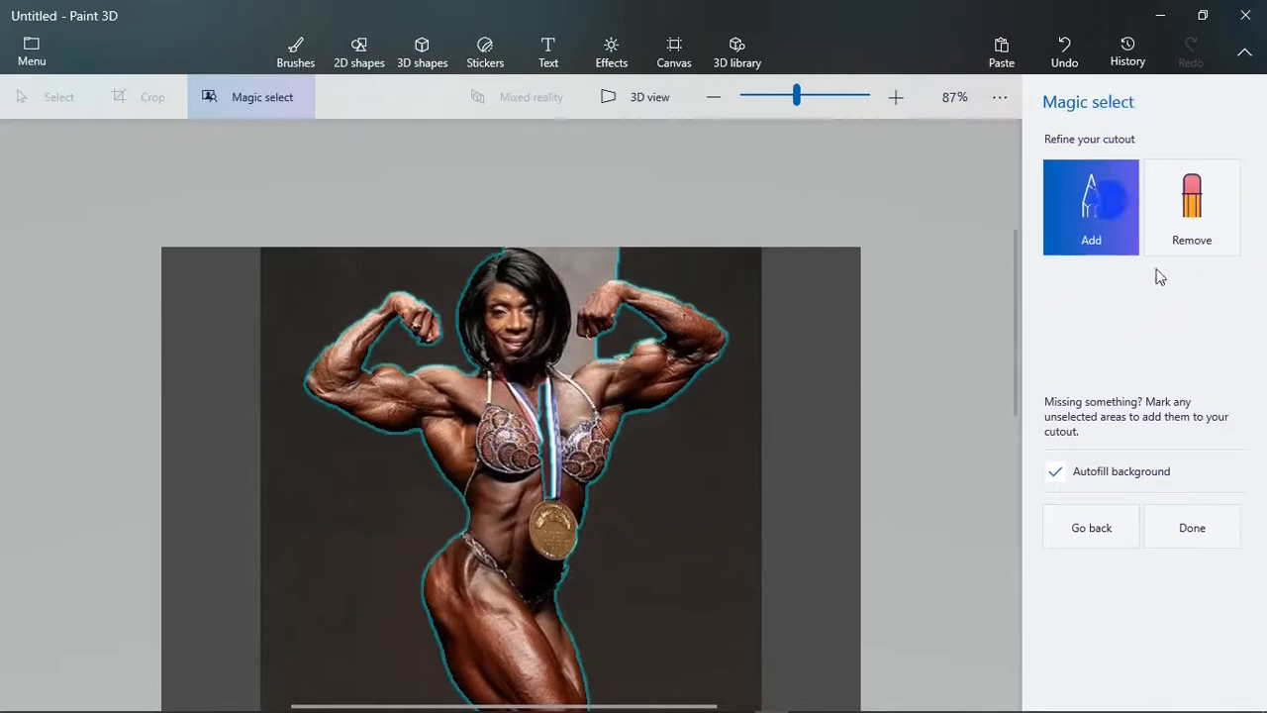
click(1196, 222)
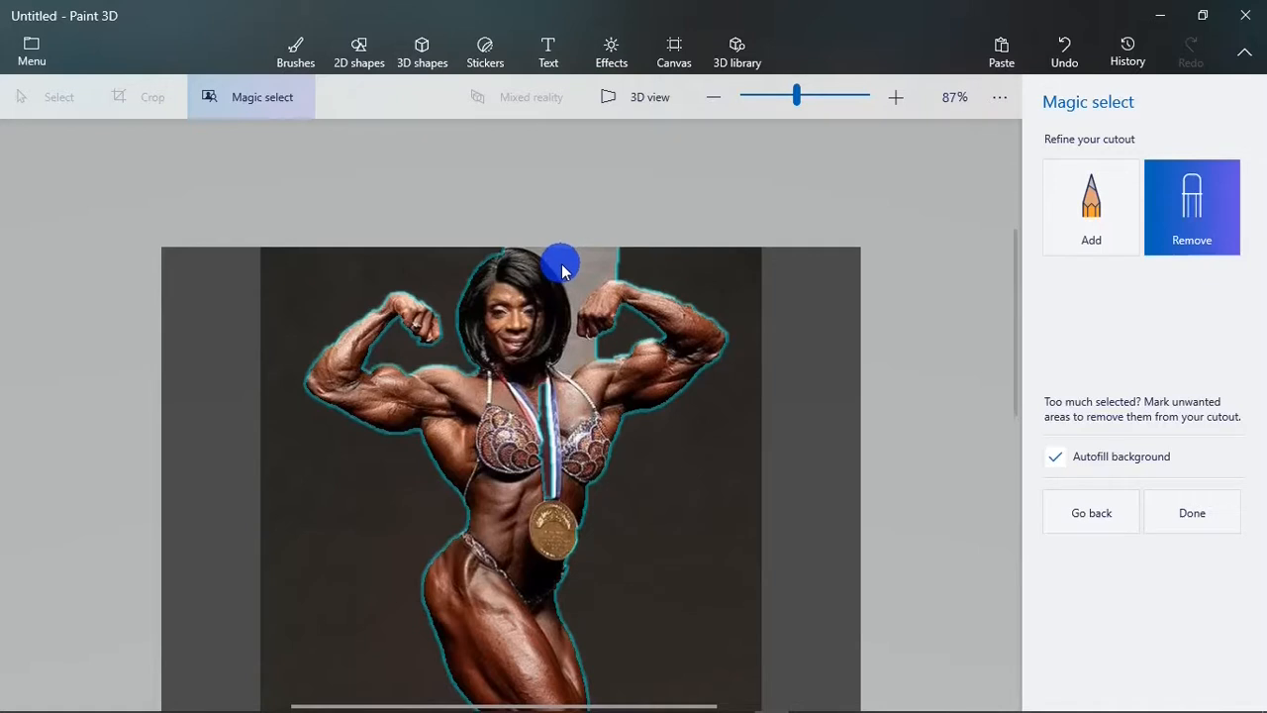
drag(606, 260, 611, 261)
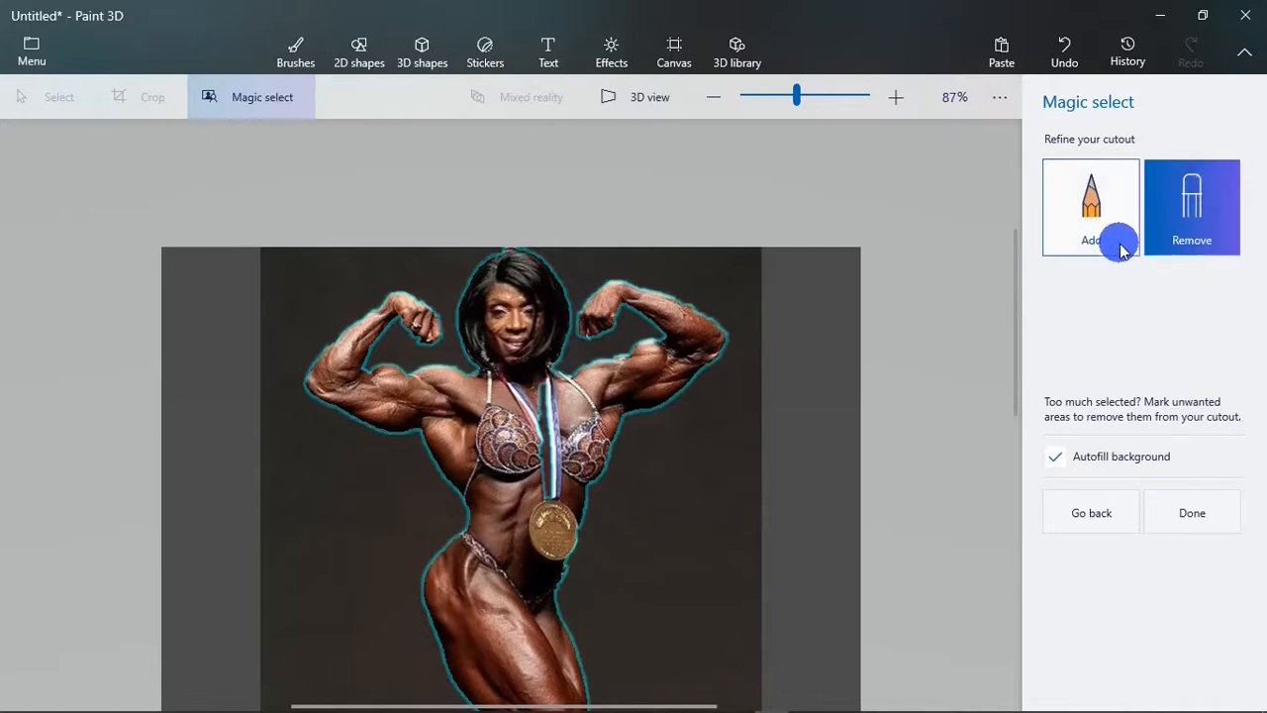
Step: Try adding background areas above the raised arm and beside the waist to the cutout
click(1085, 201)
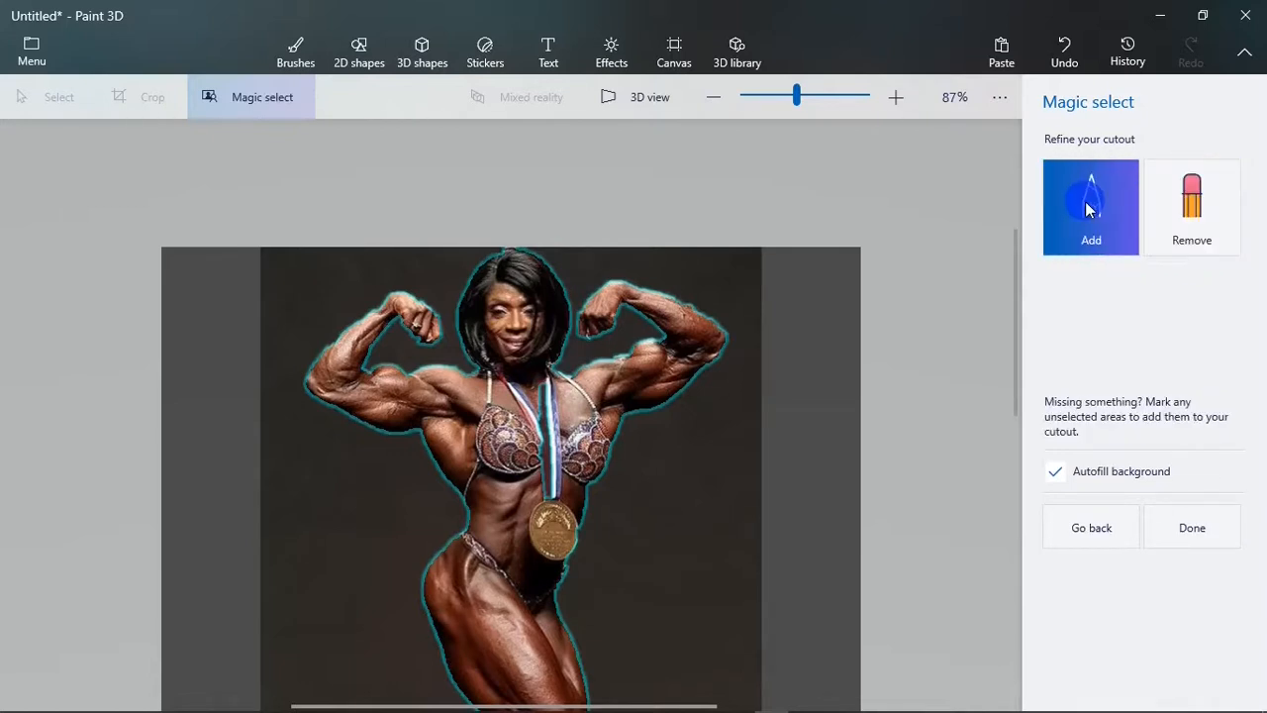
drag(744, 278, 614, 274)
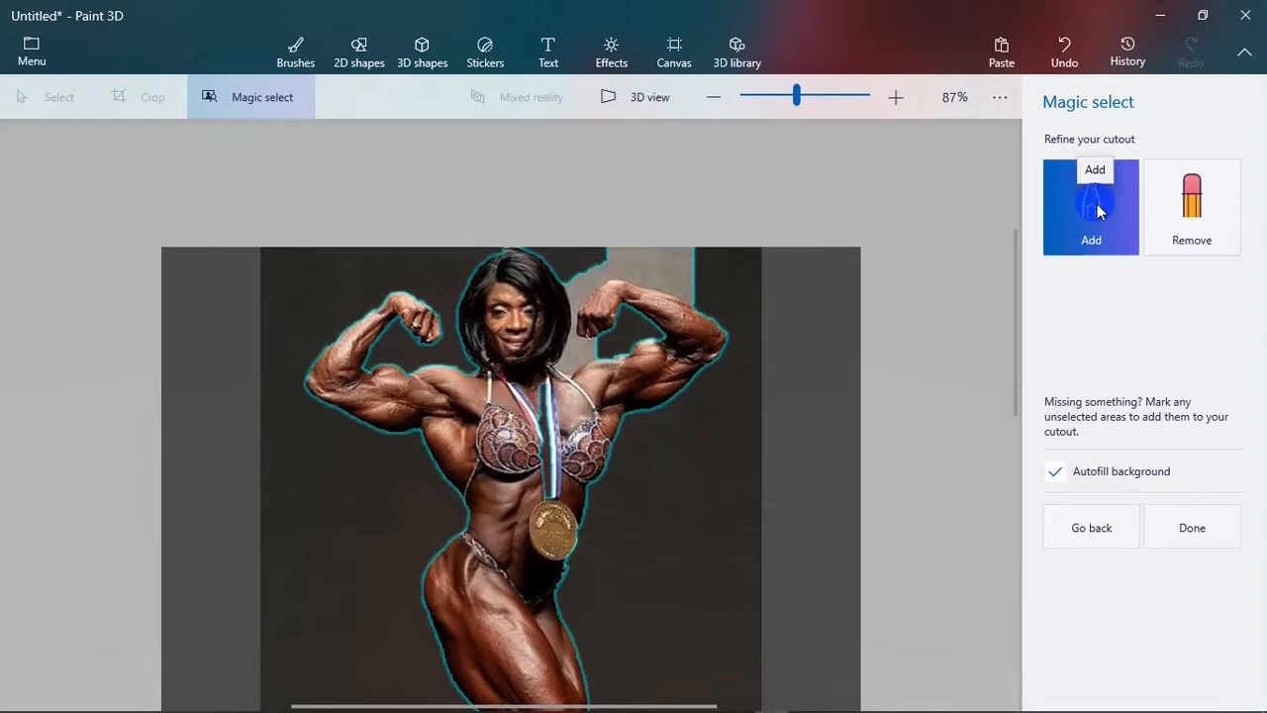
drag(649, 515, 668, 482)
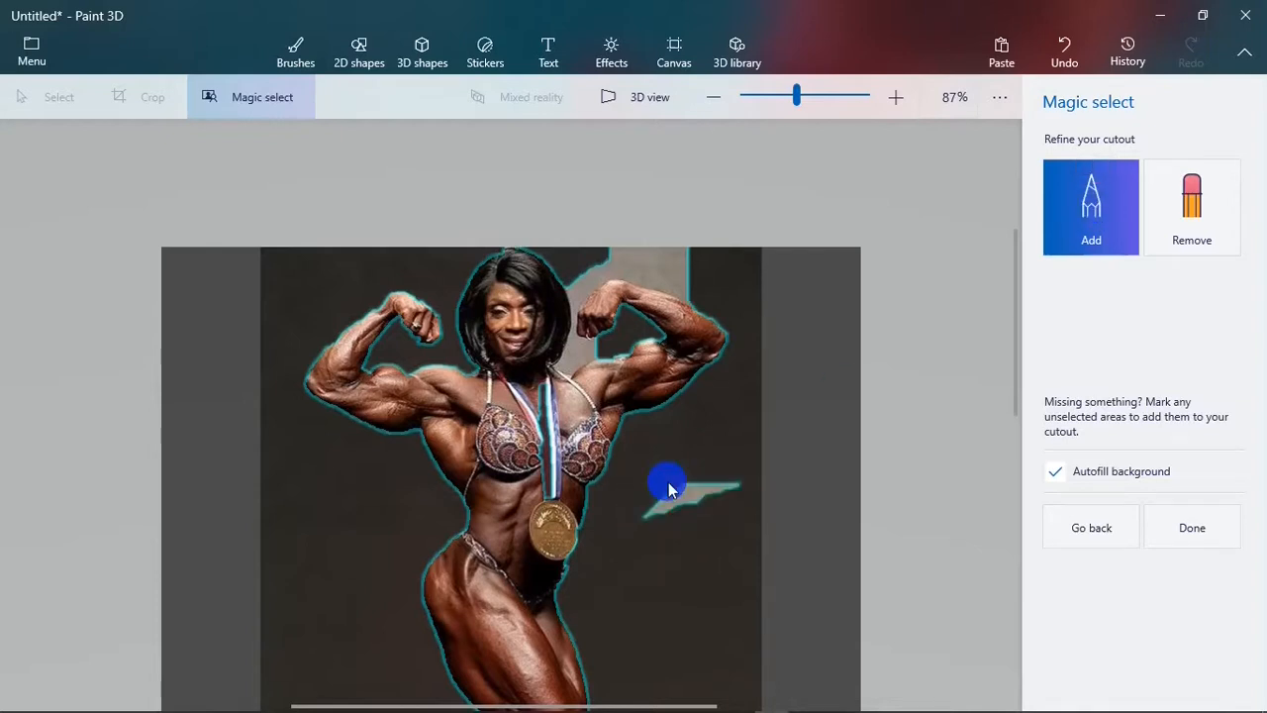
Step: Remove the added background areas beside the waist and above the raised arm from the cutout, including the remaining thin strip
click(1192, 196)
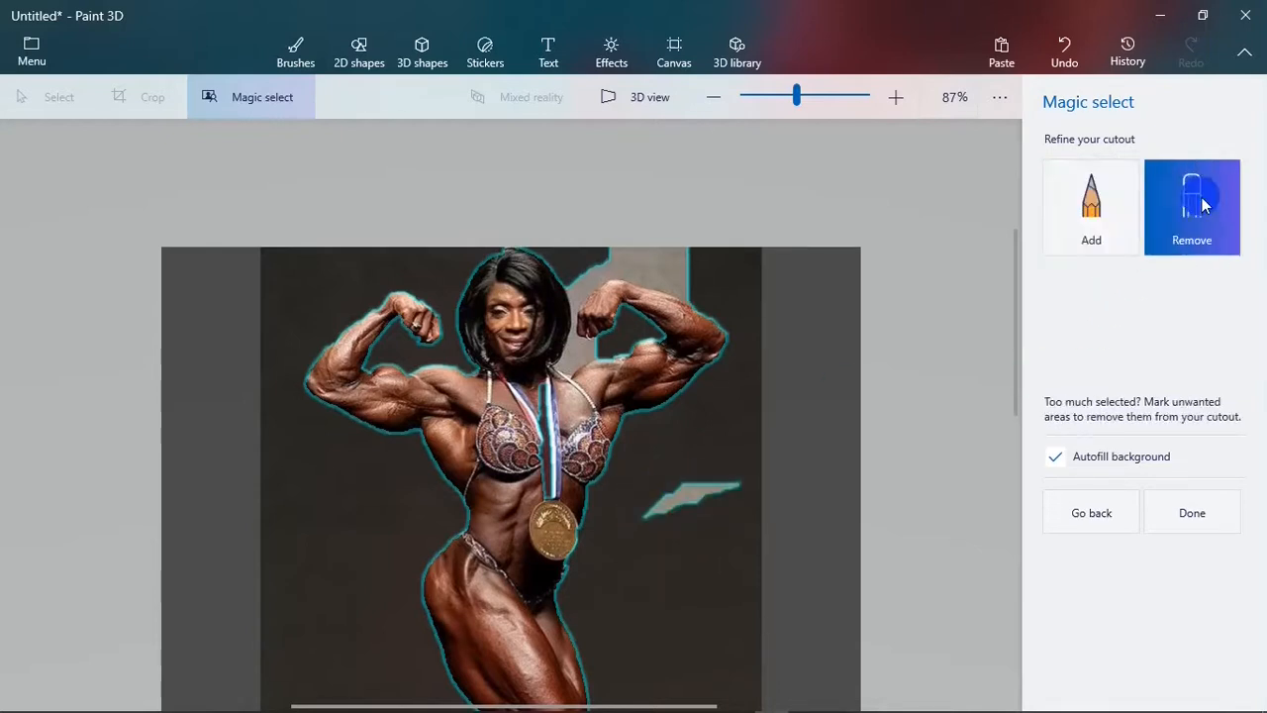
drag(658, 505, 729, 478)
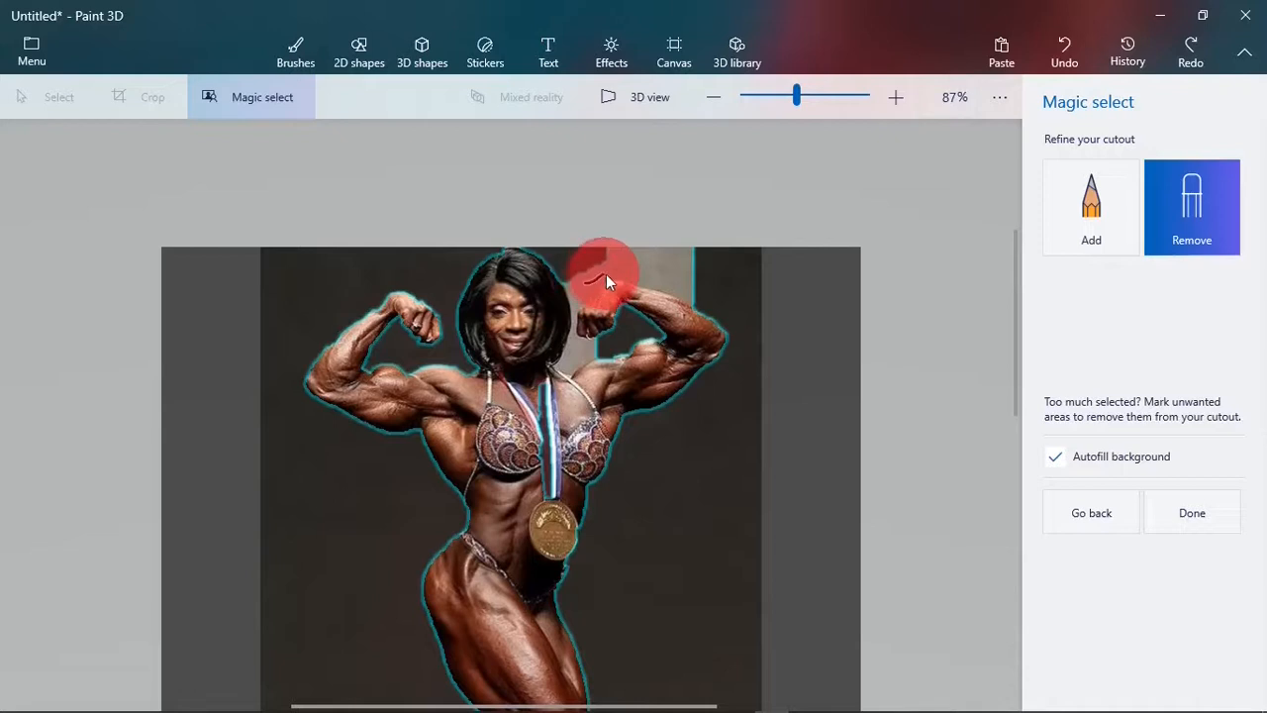
drag(636, 264, 676, 266)
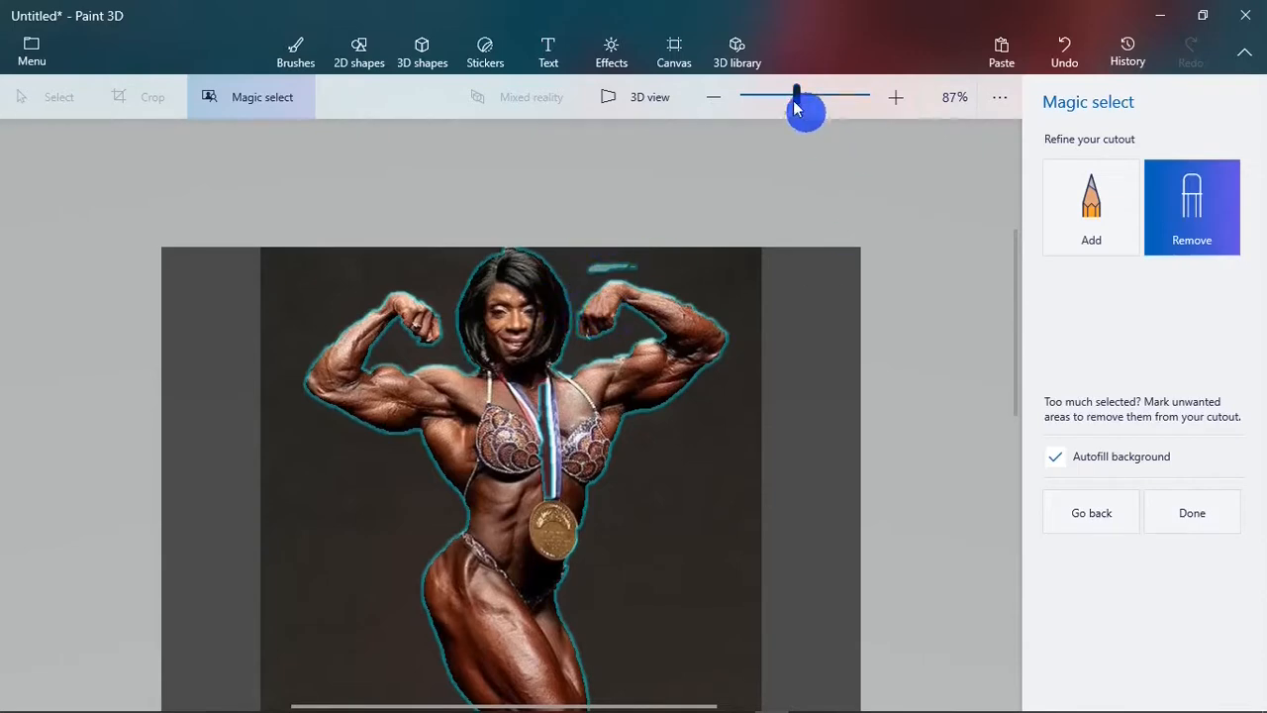
mouse_move(805, 99)
mouse_down()
mouse_move(823, 95)
mouse_move(811, 96)
mouse_up()
drag(1010, 336, 988, 259)
mouse_move(778, 471)
mouse_down()
mouse_move(873, 458)
mouse_move(809, 463)
mouse_move(821, 458)
mouse_move(902, 459)
mouse_move(778, 471)
mouse_up()
drag(918, 466, 934, 461)
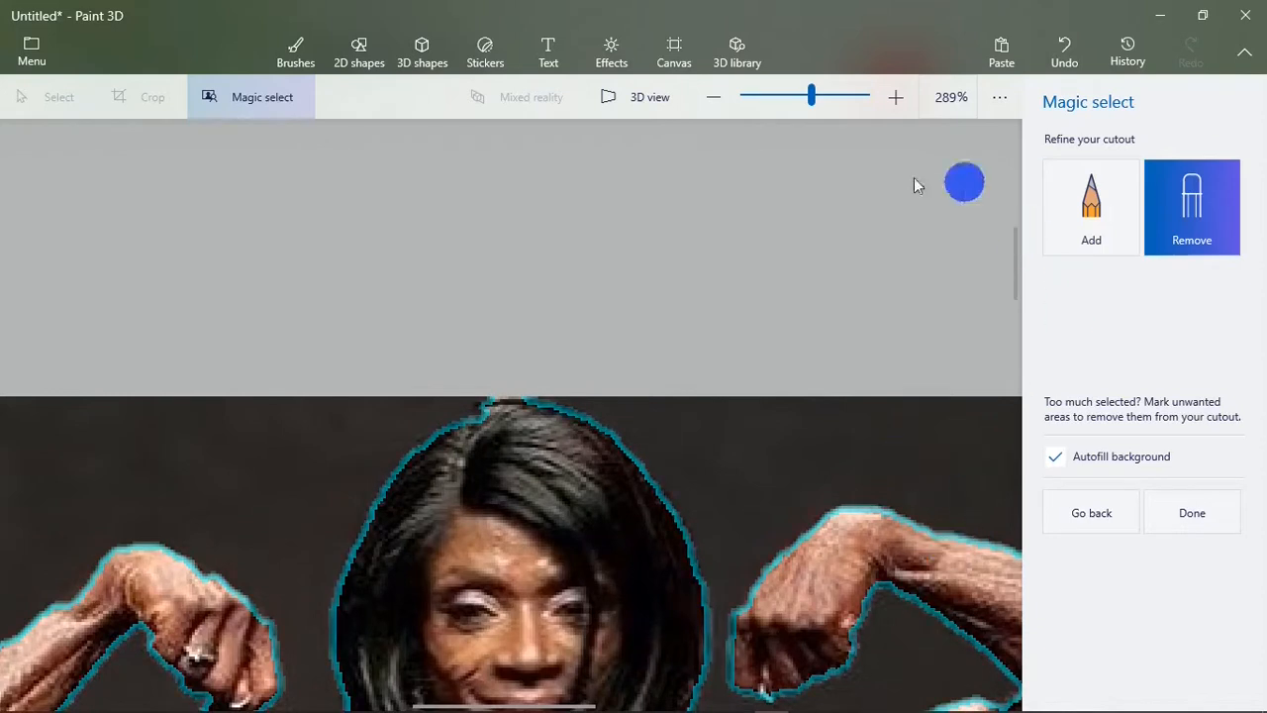
Step: Check the outline of the whole figure and finish the cutout with Autofill background enabled
click(783, 103)
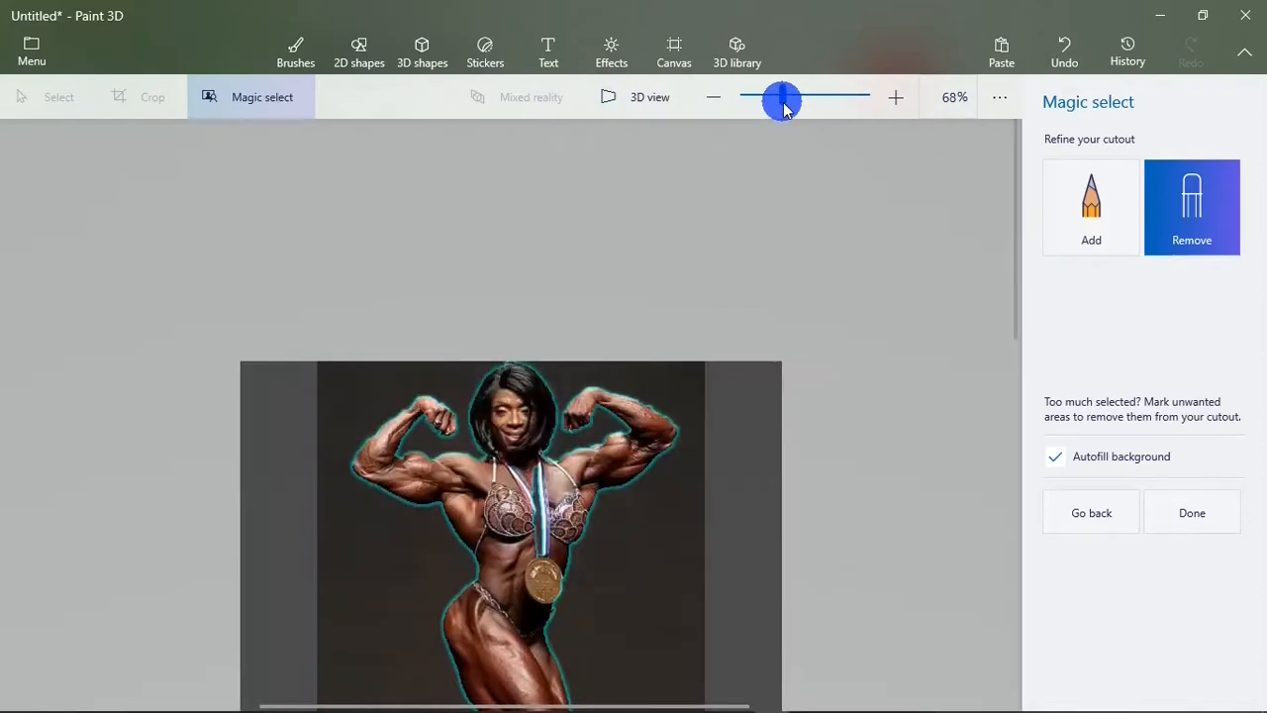
drag(778, 99, 771, 97)
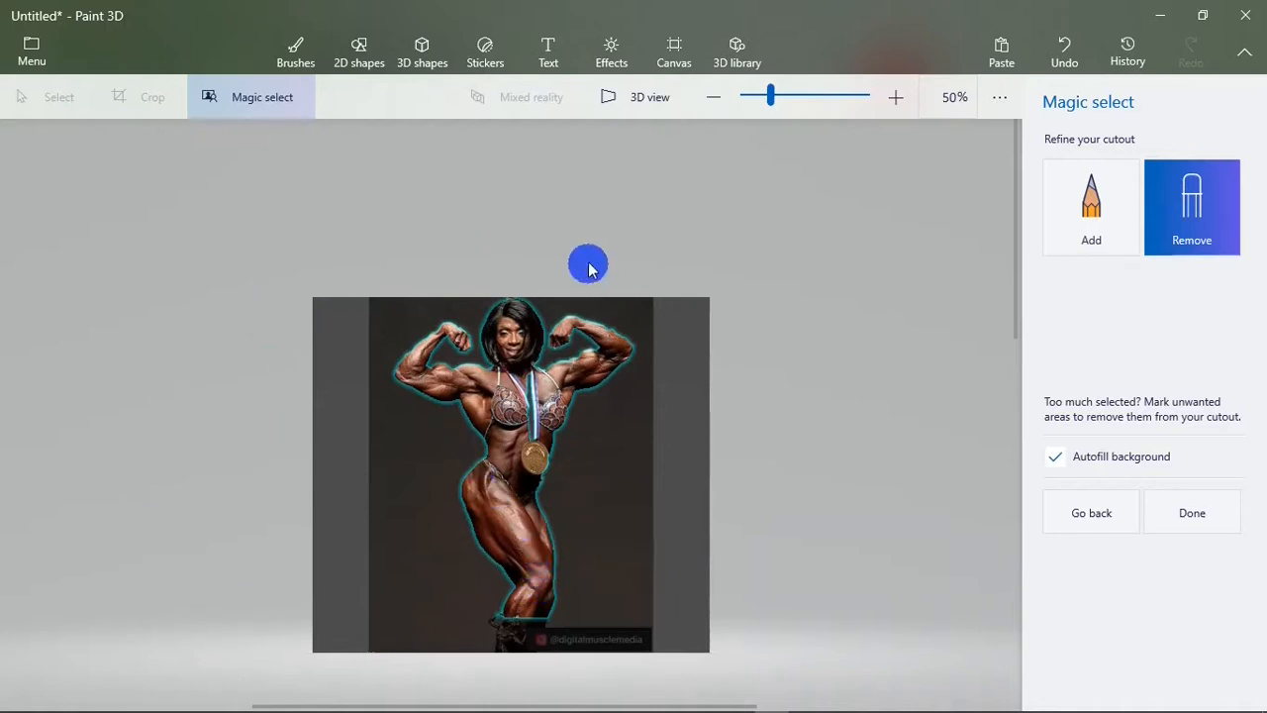
click(798, 96)
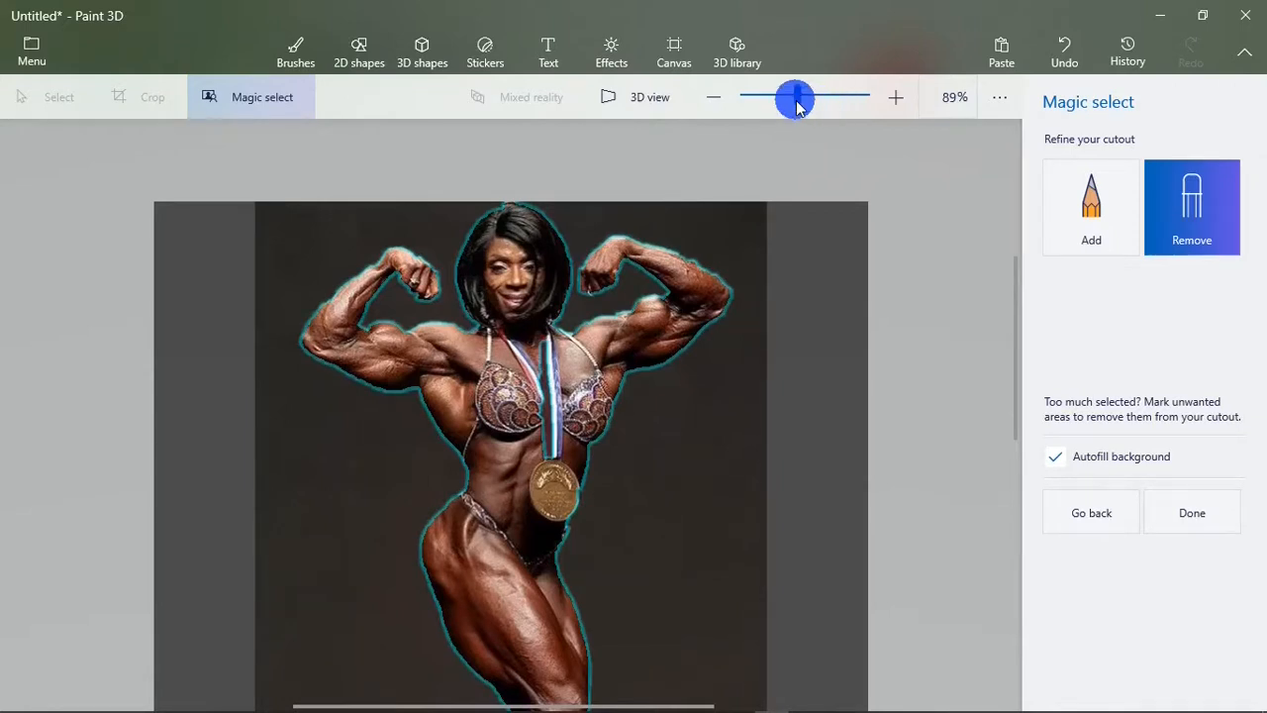
click(1193, 513)
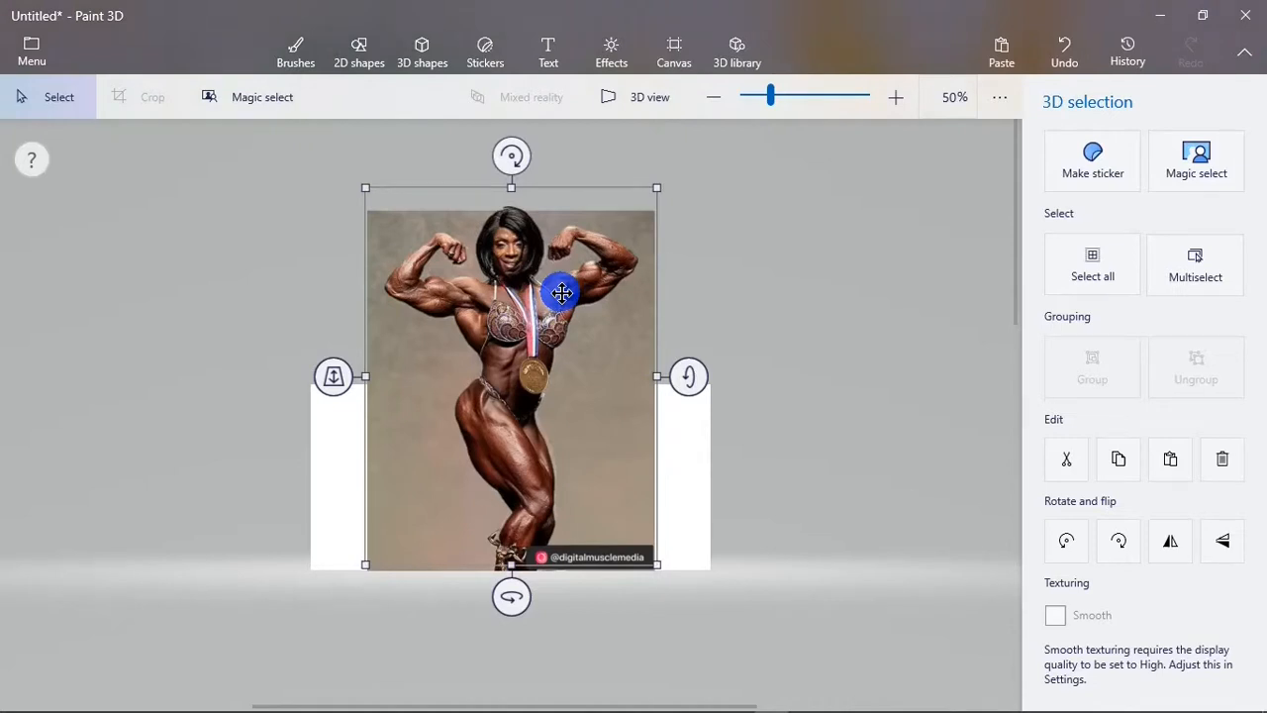
Step: Shift the cutout figure slightly away from its original spot on the photo and copy it
drag(503, 317, 565, 345)
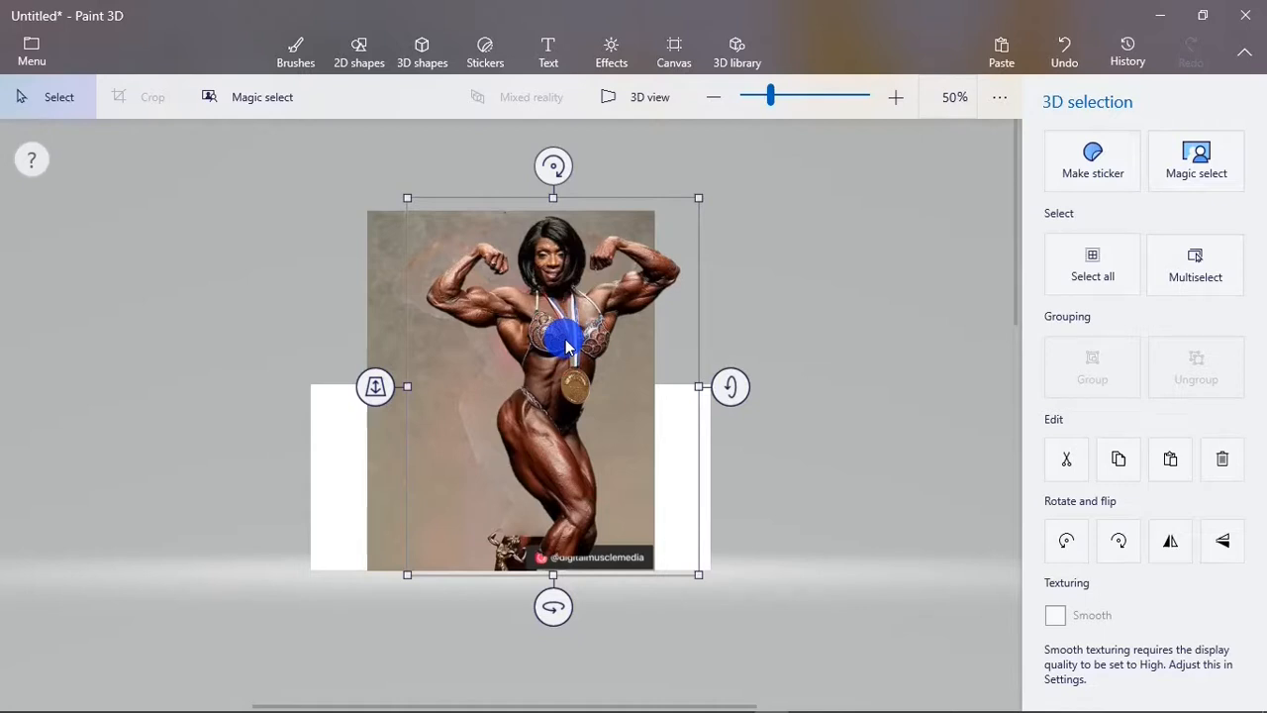
right_click(564, 335)
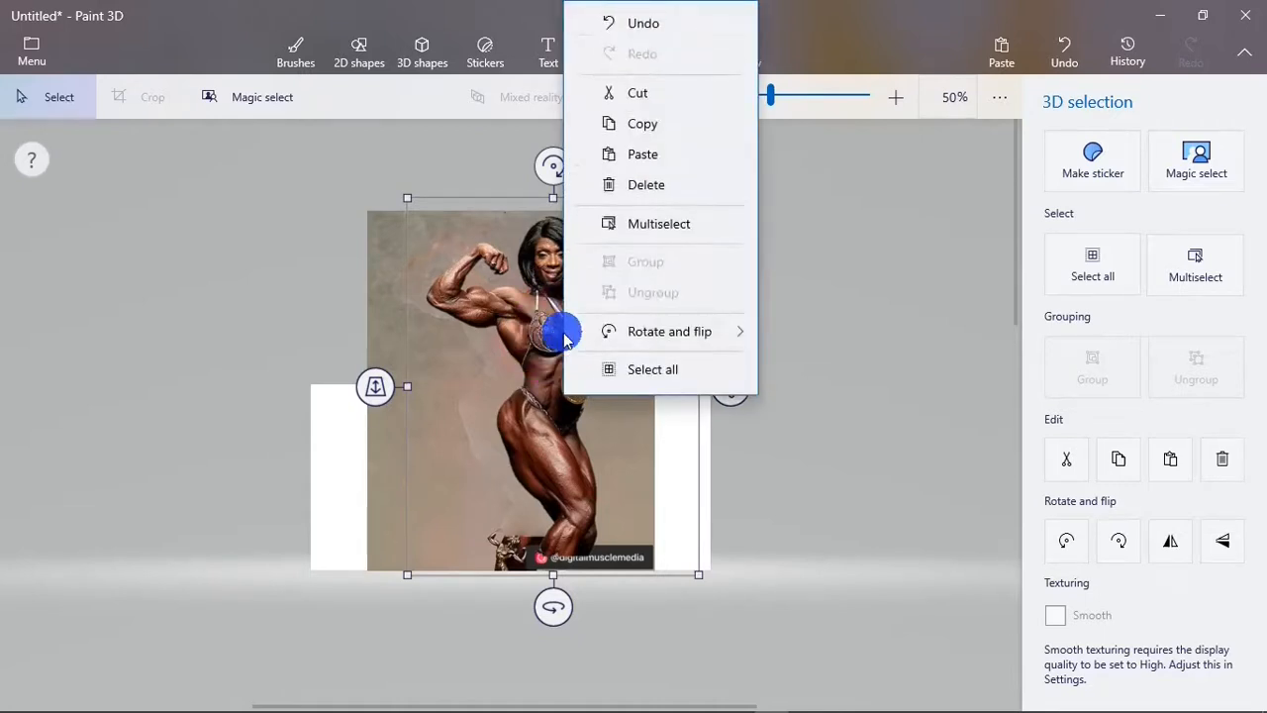
click(680, 121)
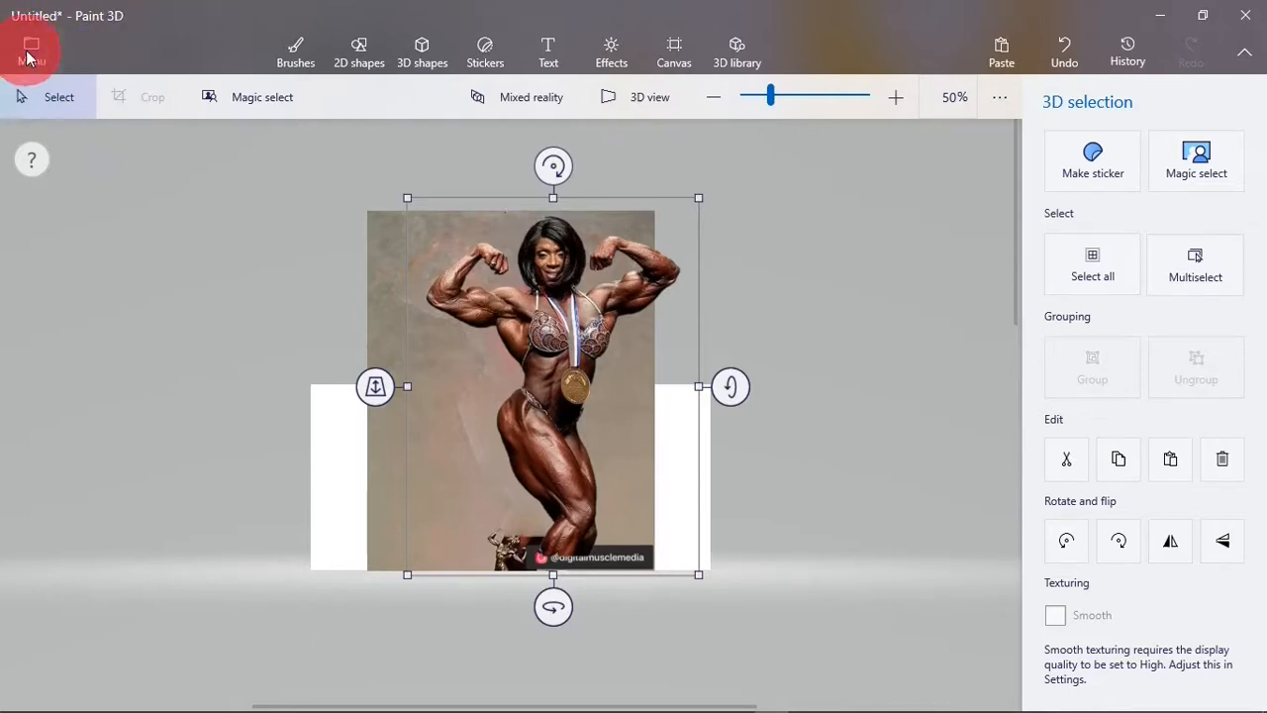
Step: Start a new project without saving the current work and paste the copied cutout onto the blank canvas
click(28, 49)
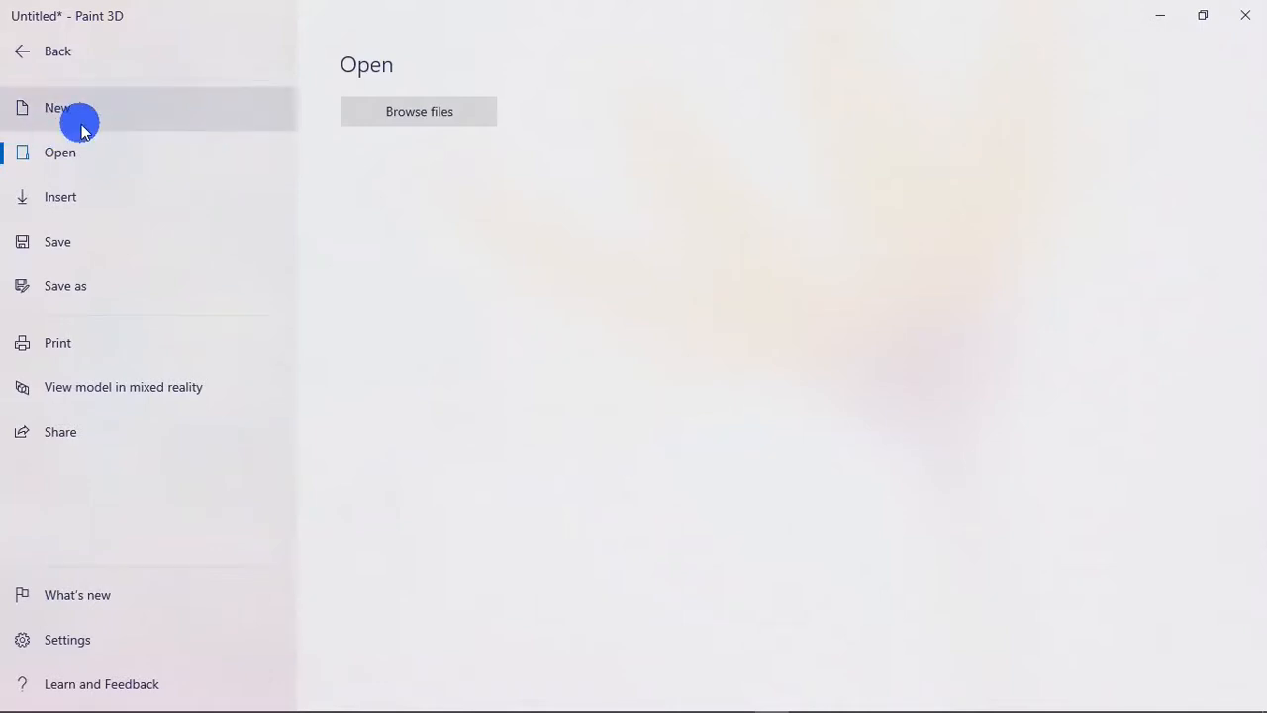
click(122, 124)
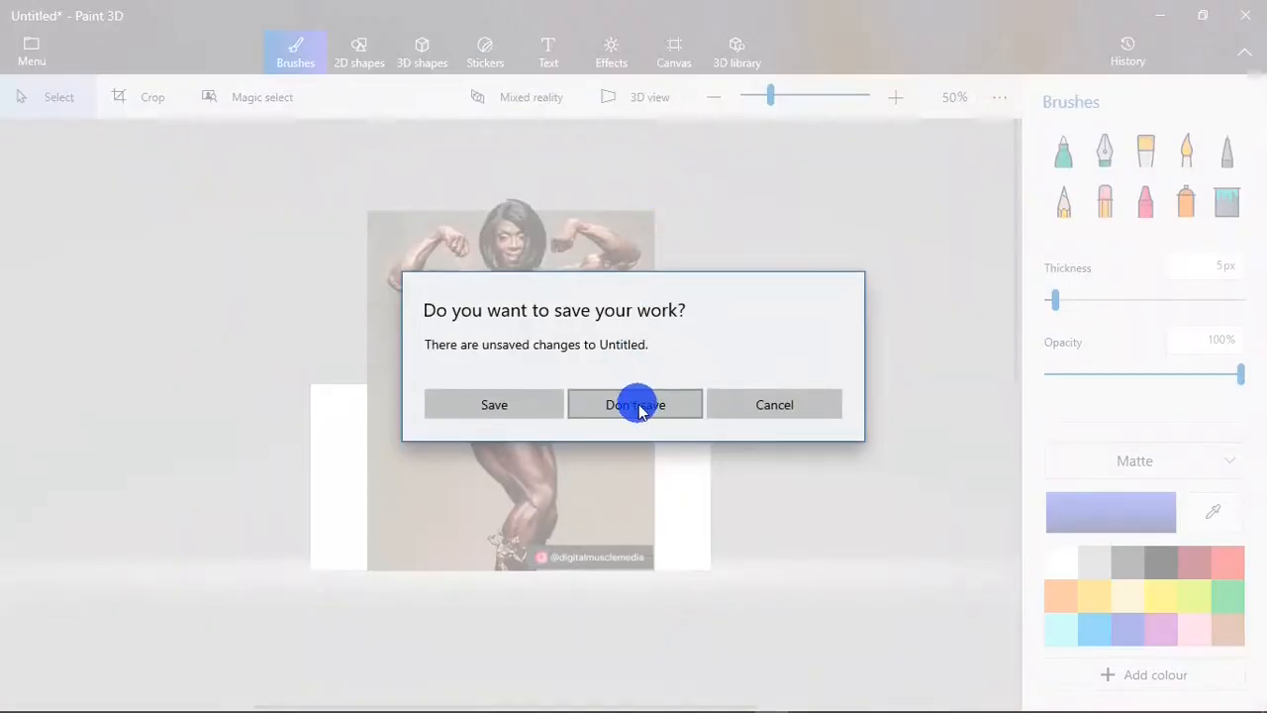
click(639, 407)
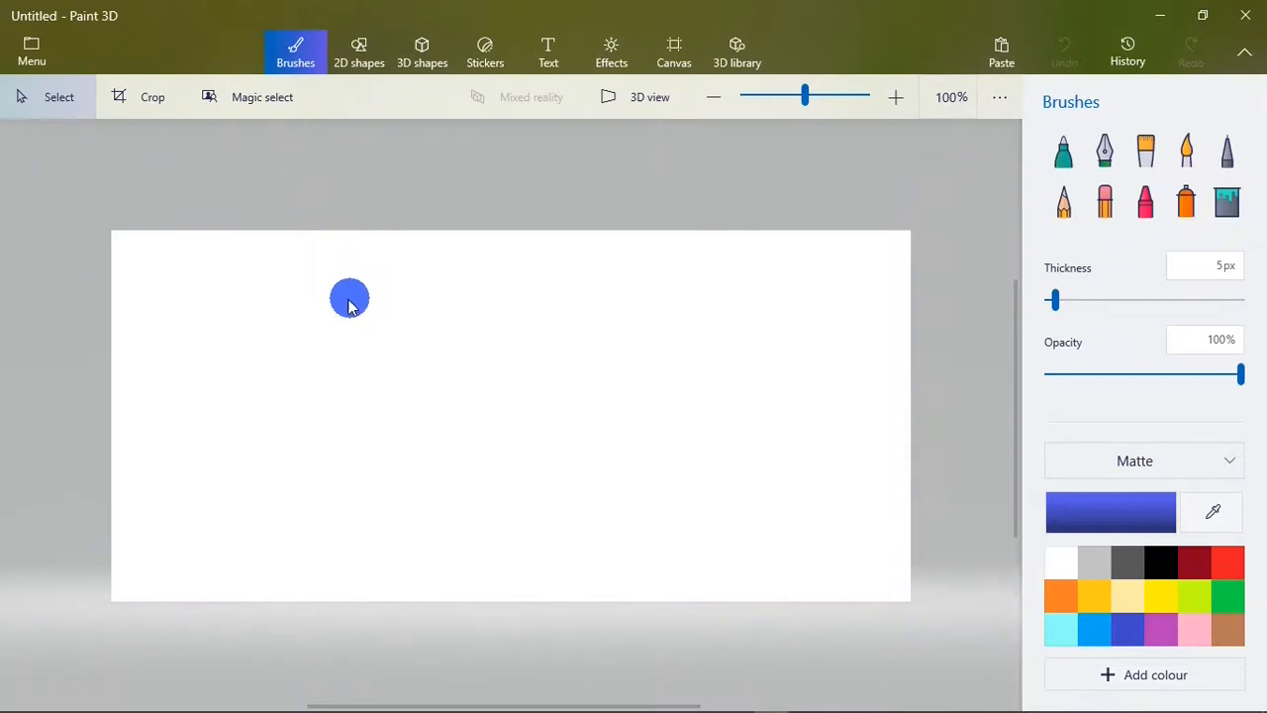
right_click(369, 277)
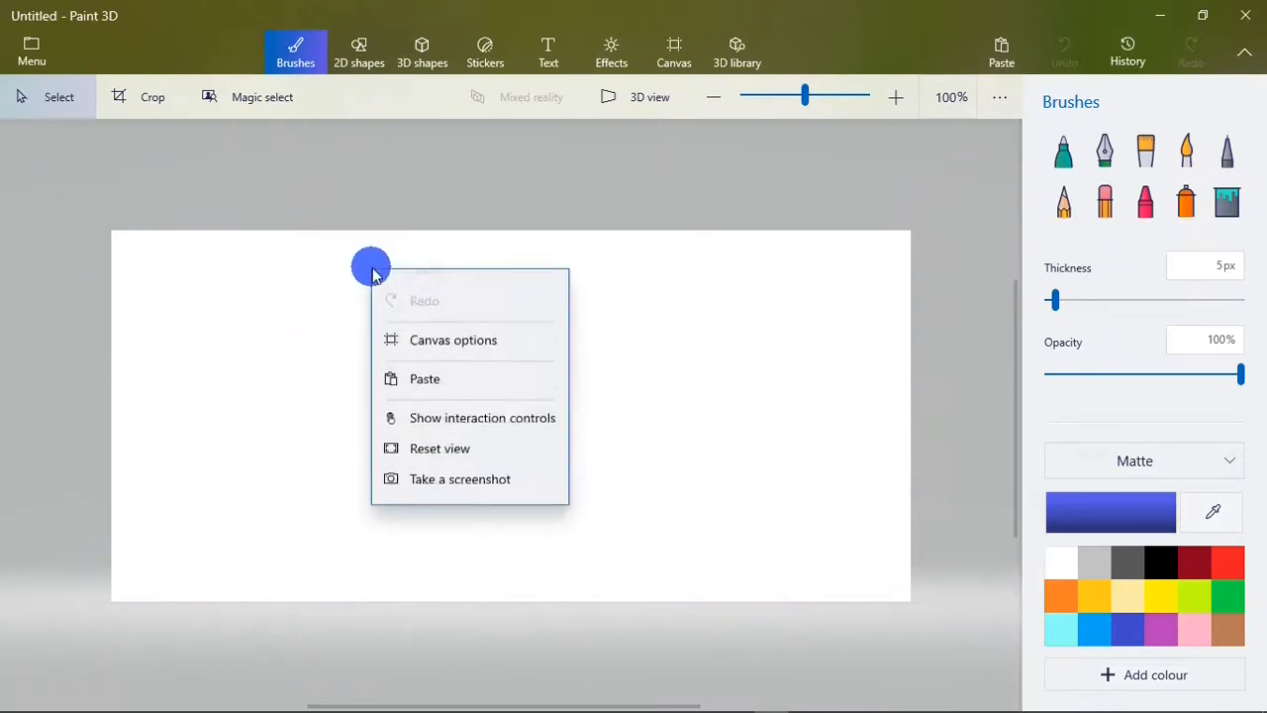
click(552, 405)
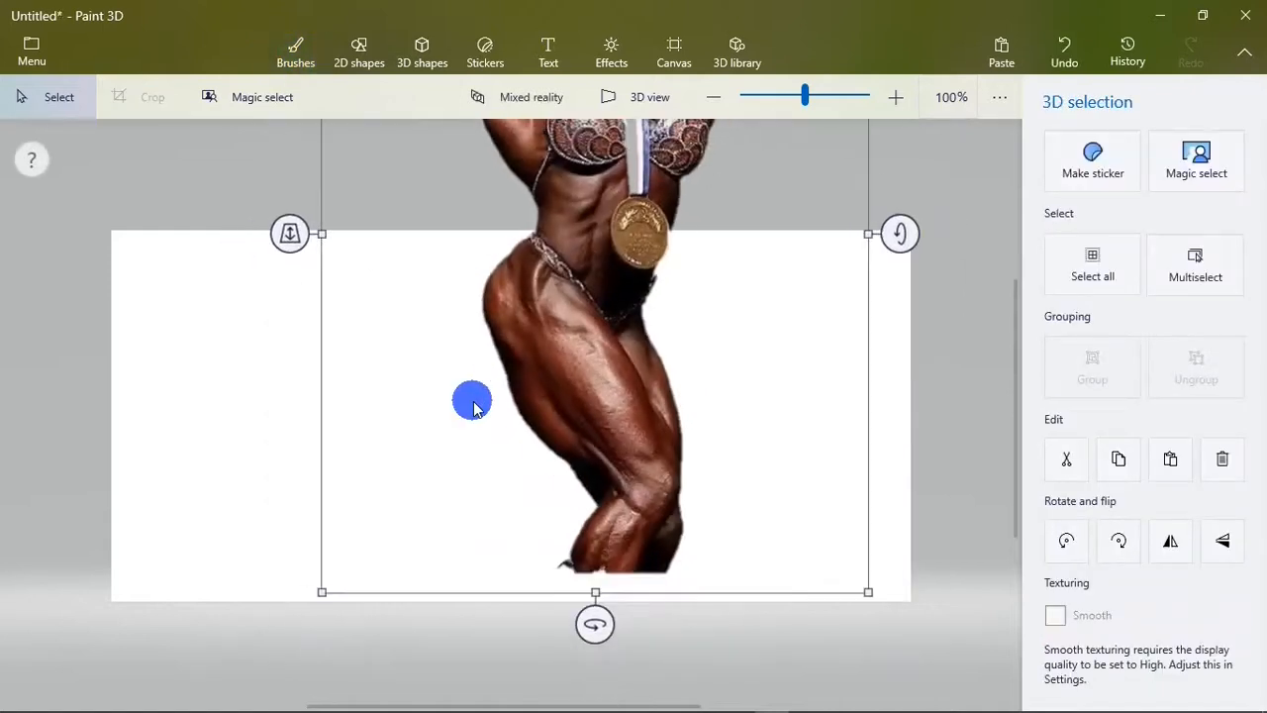
Step: Shrink the pasted cutout and position it so the whole figure fits near the middle of the white canvas, then deselect it
drag(598, 170, 560, 368)
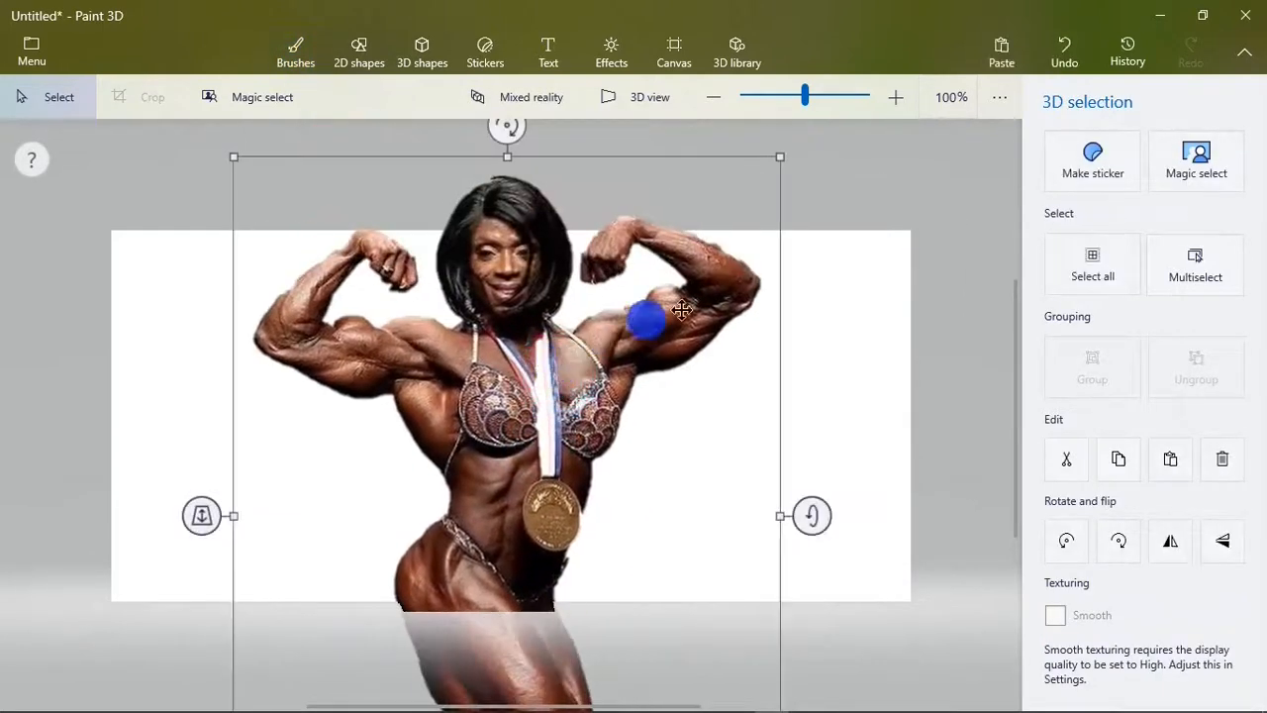
drag(778, 164, 473, 505)
drag(399, 446, 554, 284)
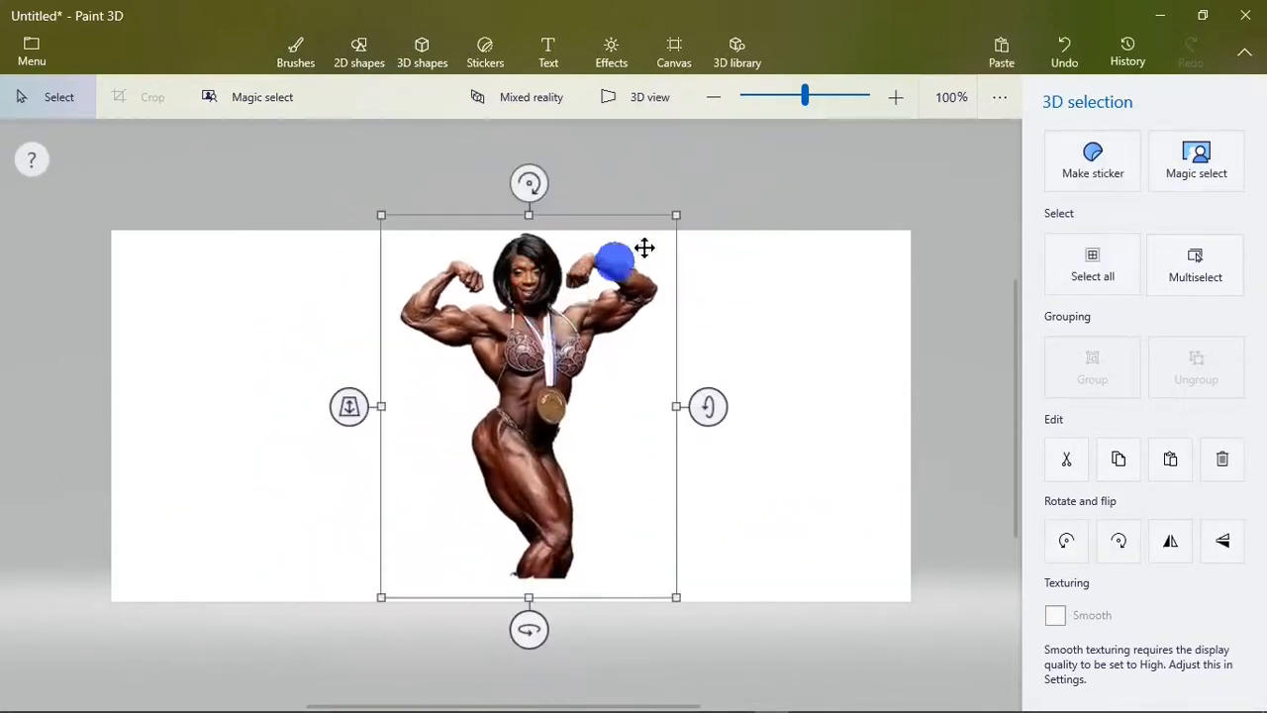
drag(674, 213, 655, 242)
drag(537, 358, 524, 355)
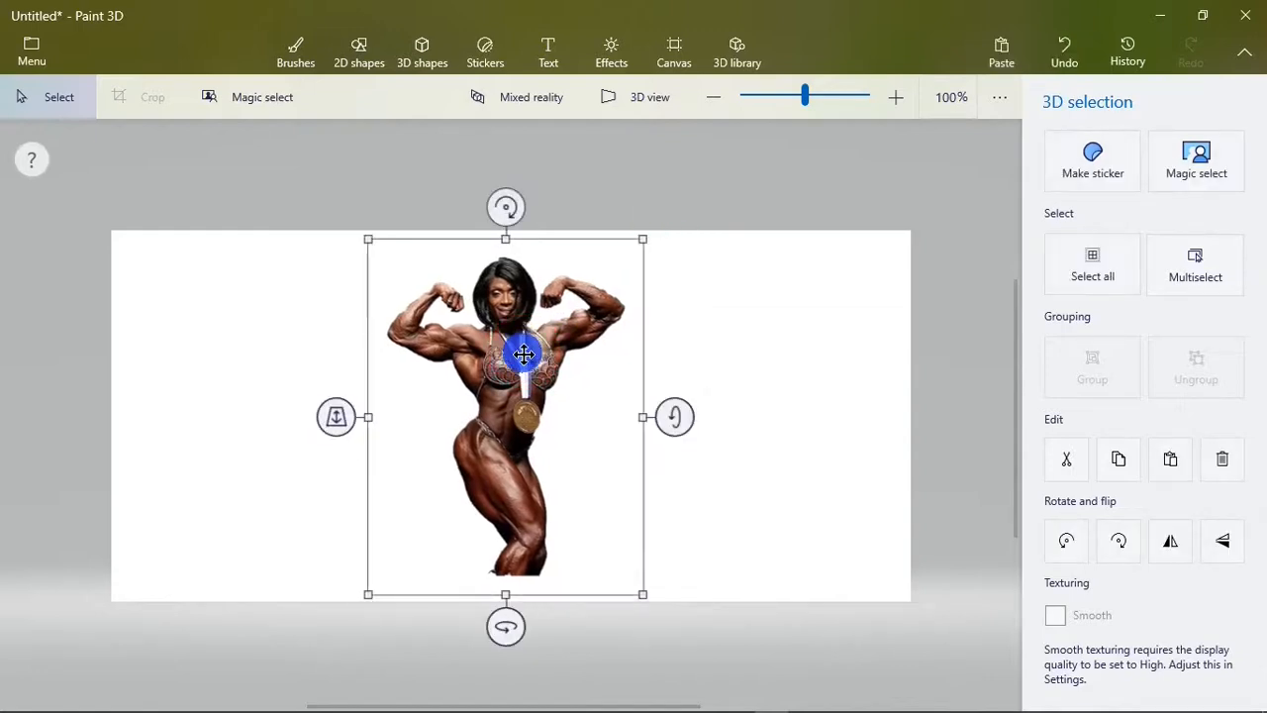
click(795, 212)
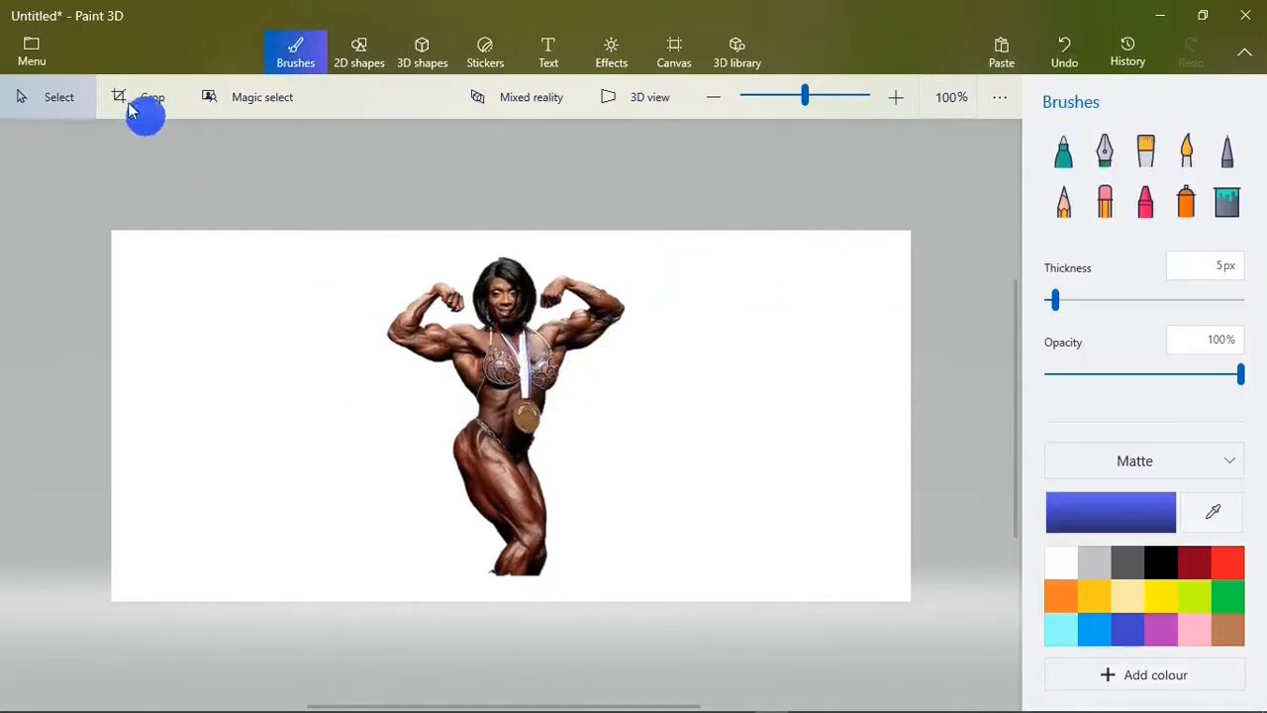
Step: Start saving a copy of the project in the image file format
click(16, 46)
click(16, 46)
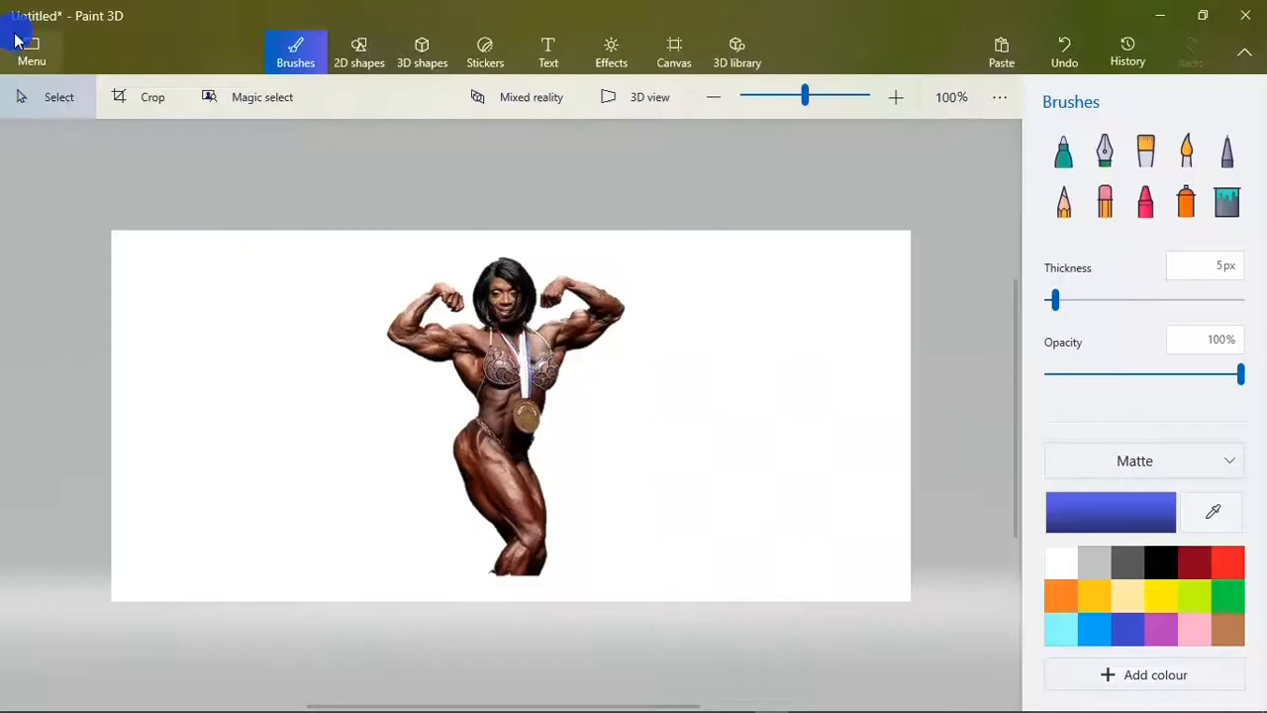
click(28, 50)
click(69, 289)
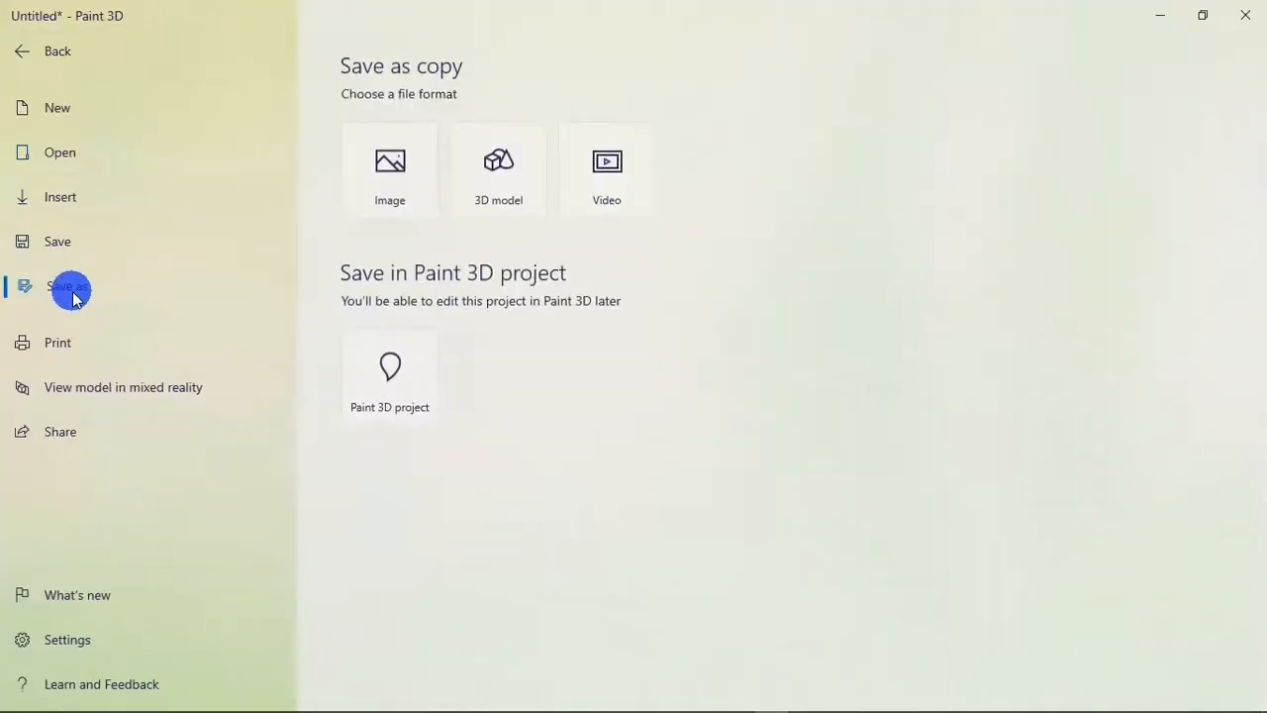
click(396, 198)
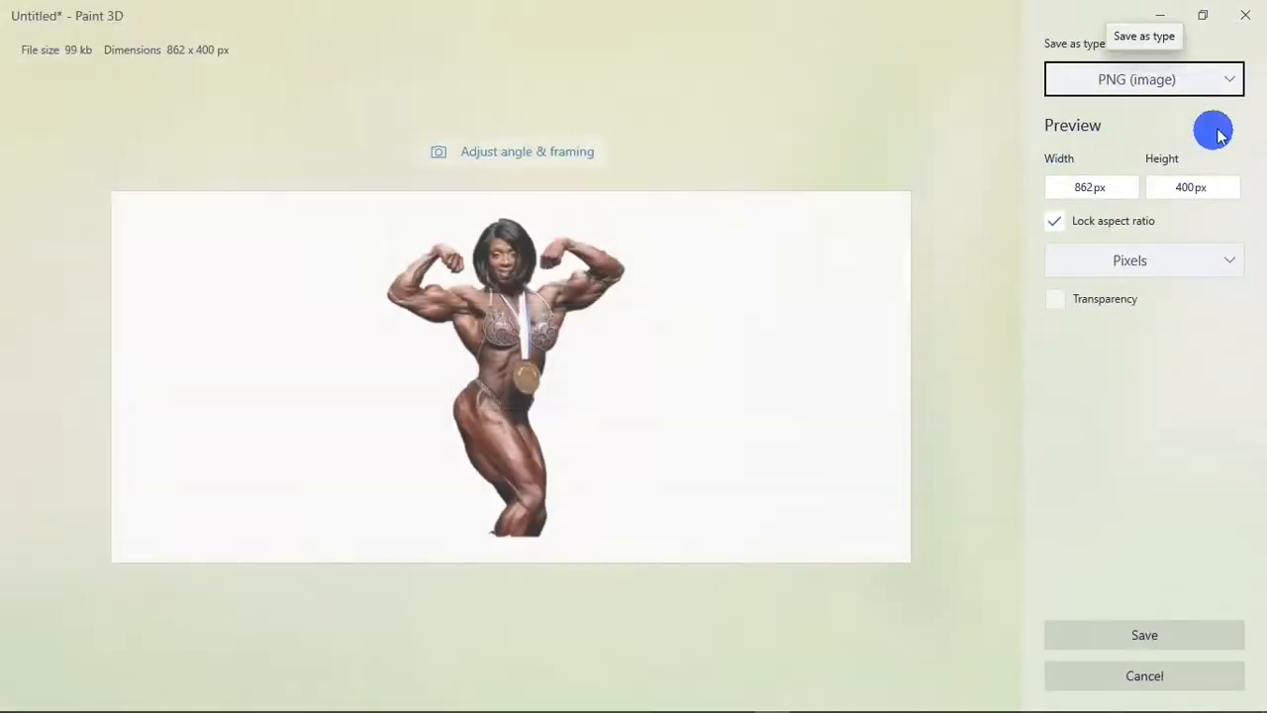
Step: Keep PNG (image) as the save type and enable transparency for the exported picture
click(1218, 85)
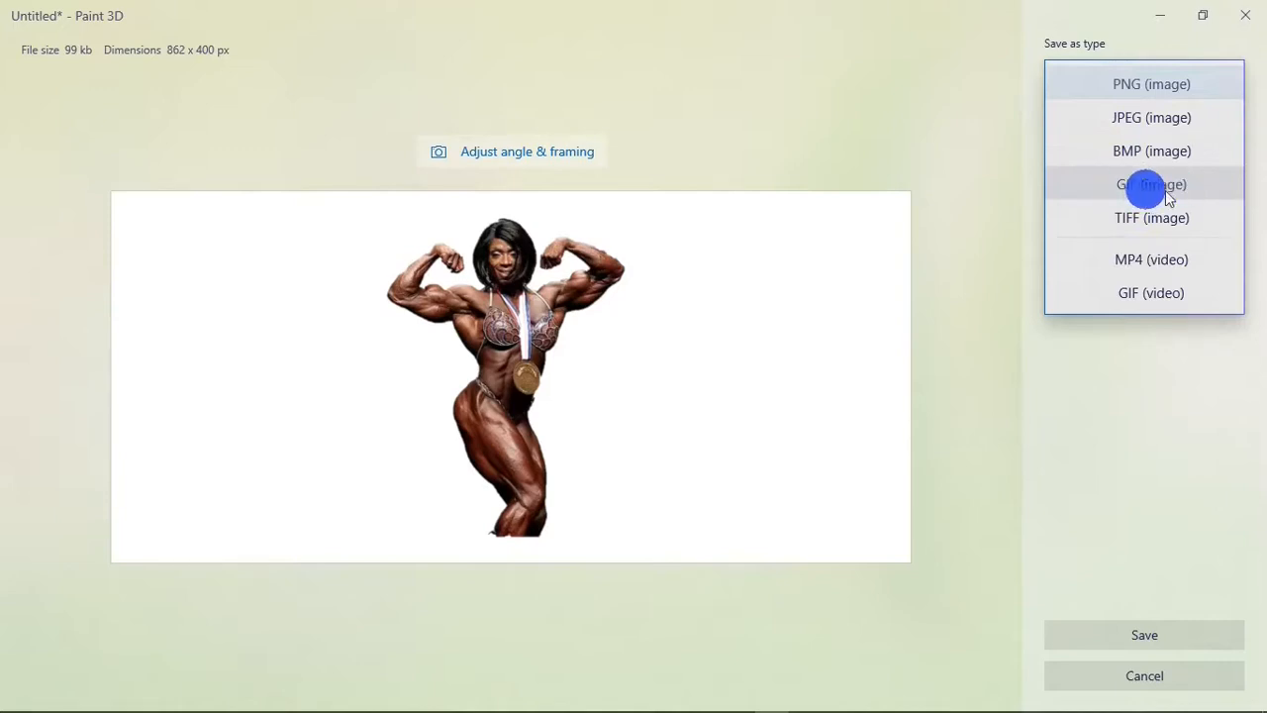
click(1171, 400)
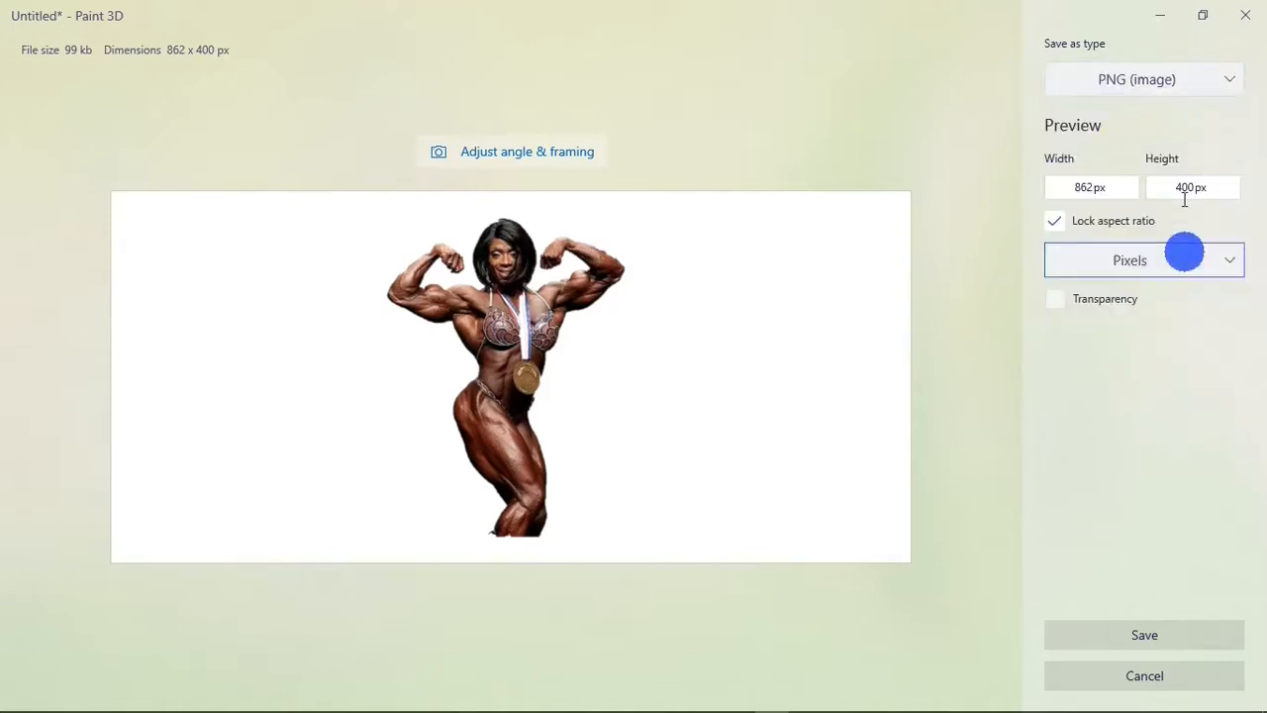
click(1151, 85)
click(1154, 85)
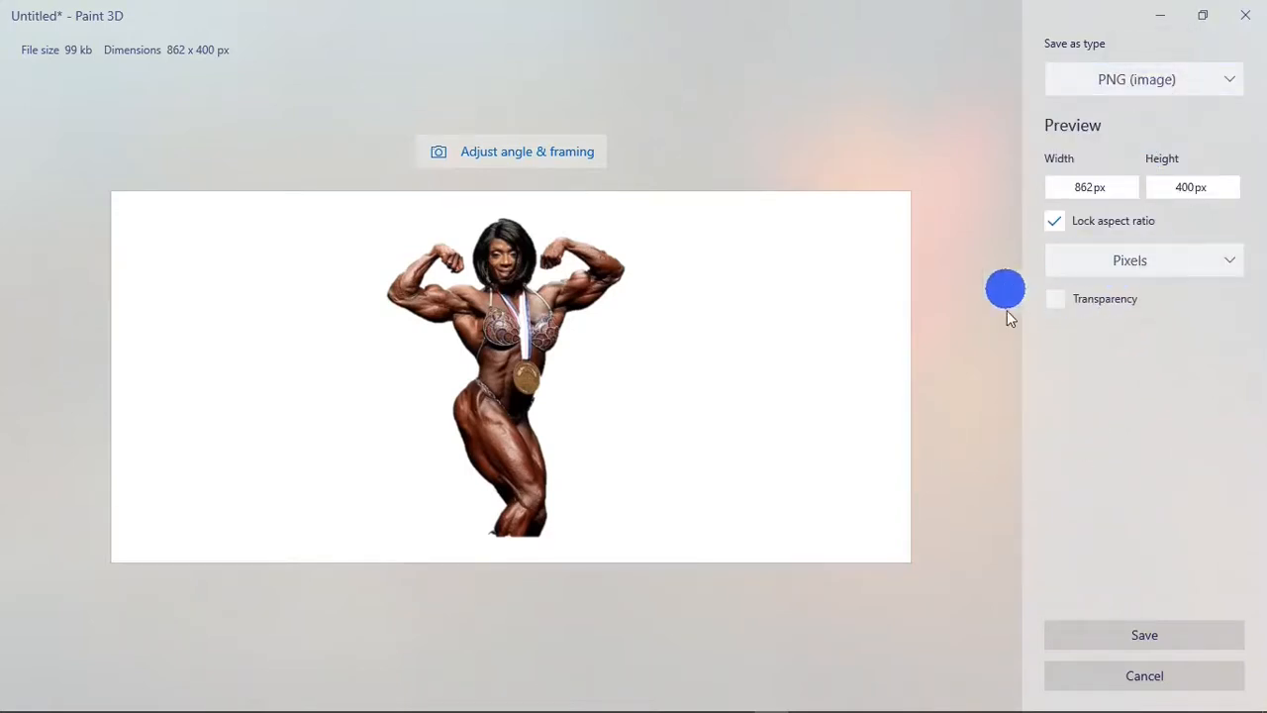
click(1055, 299)
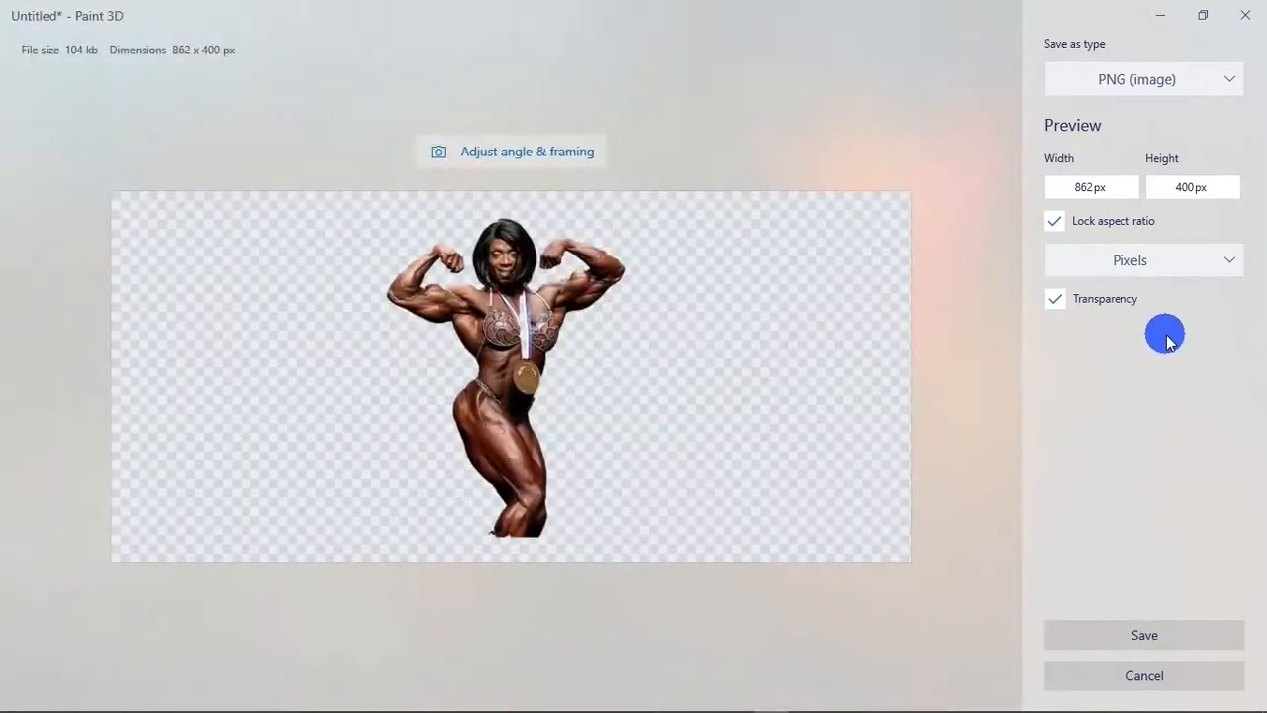
Step: Save the transparent PNG to the Desktop under the file name "backgroud tutorial"
click(1137, 639)
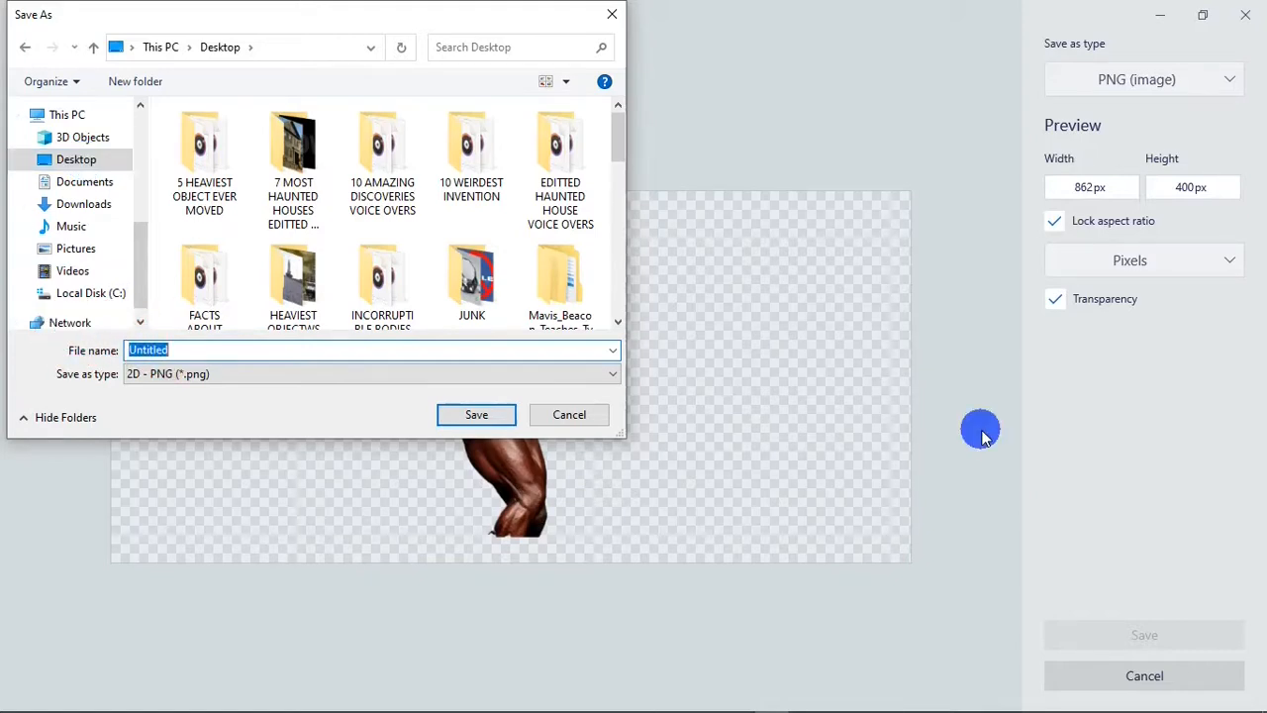
text(backgroud tutorial)
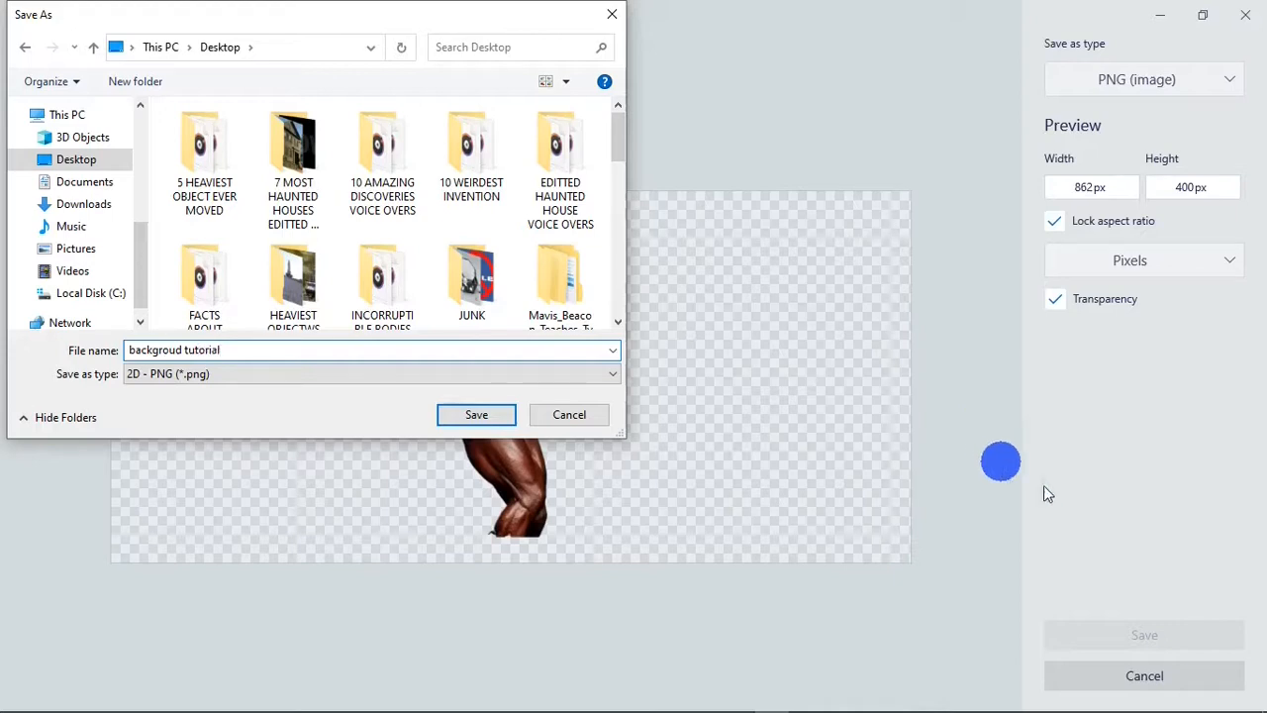
click(492, 417)
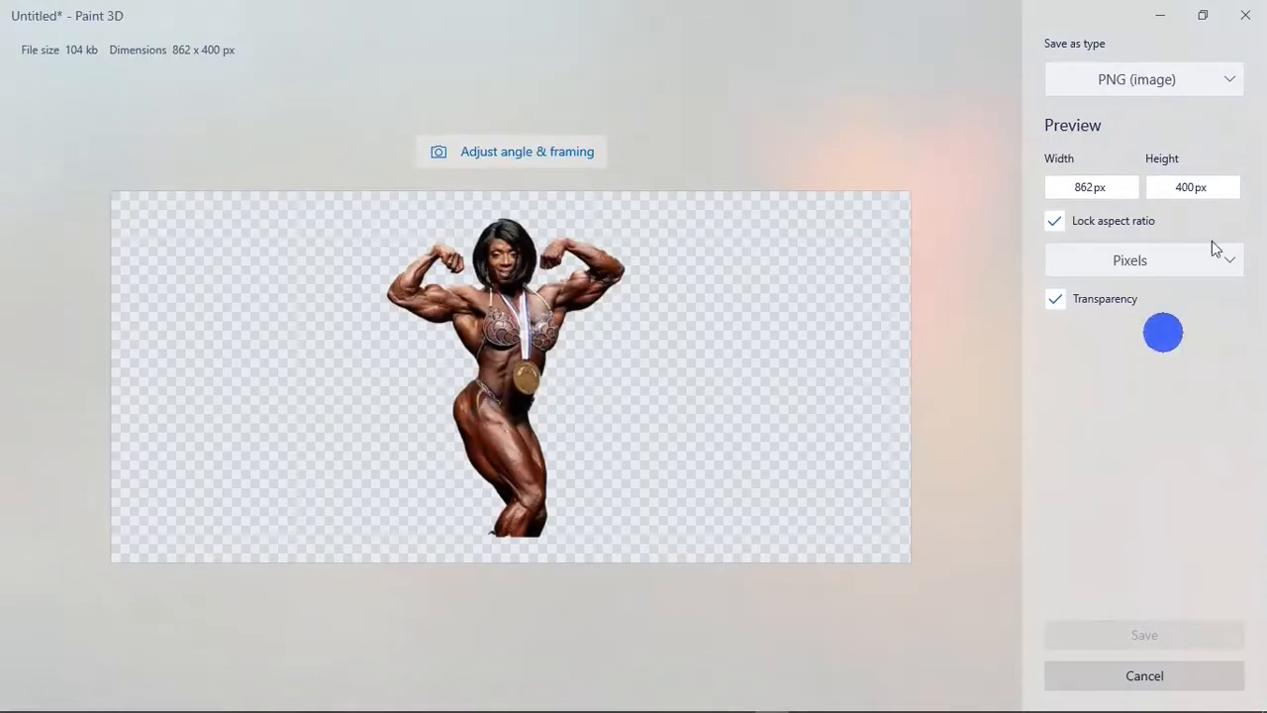
Step: Minimise the program to reach the desktop and open the saved "backgroud tutorial" image in Photos
click(1176, 14)
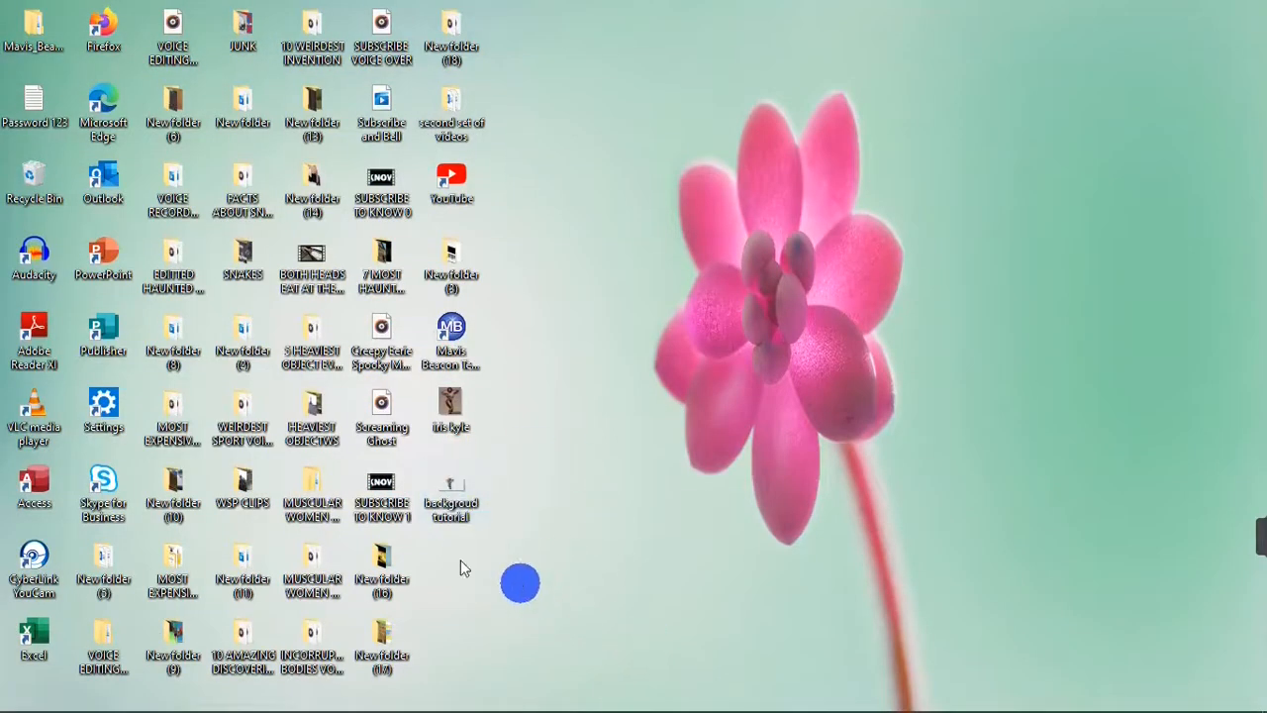
right_click(449, 502)
click(494, 121)
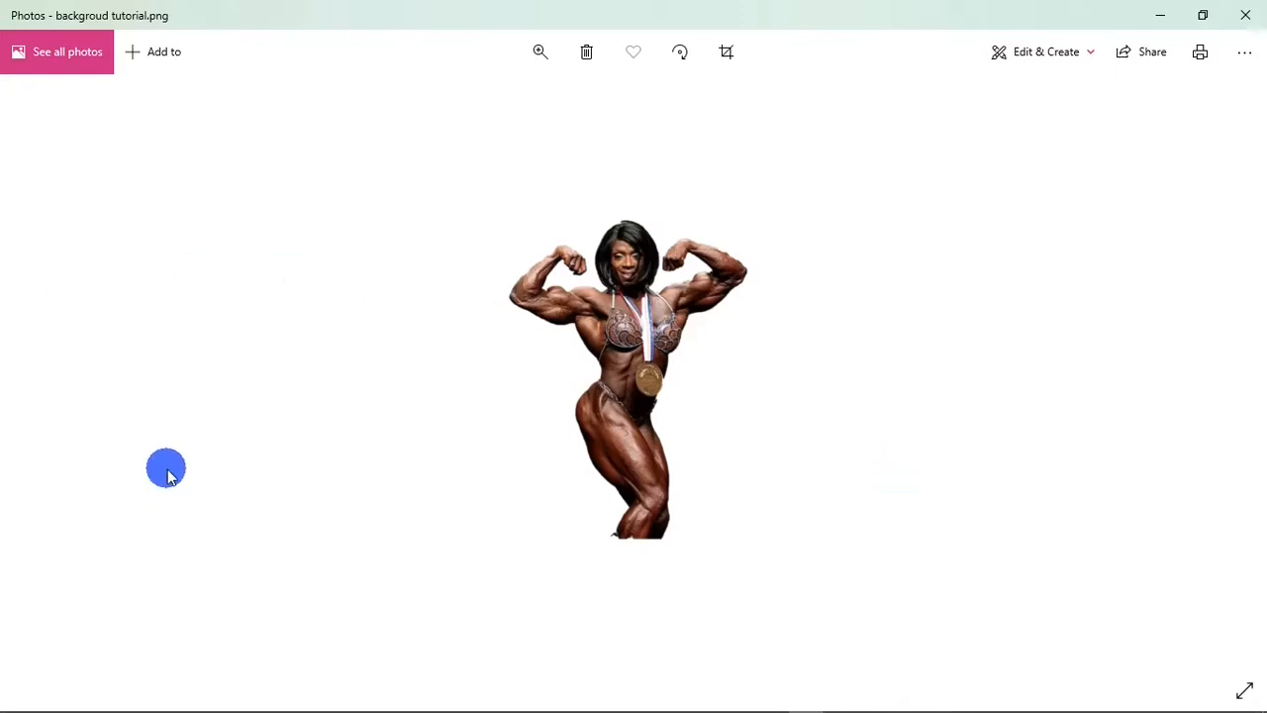
Step: Open the image for editing and crop away the empty space on both sides of and above the figure
click(1093, 53)
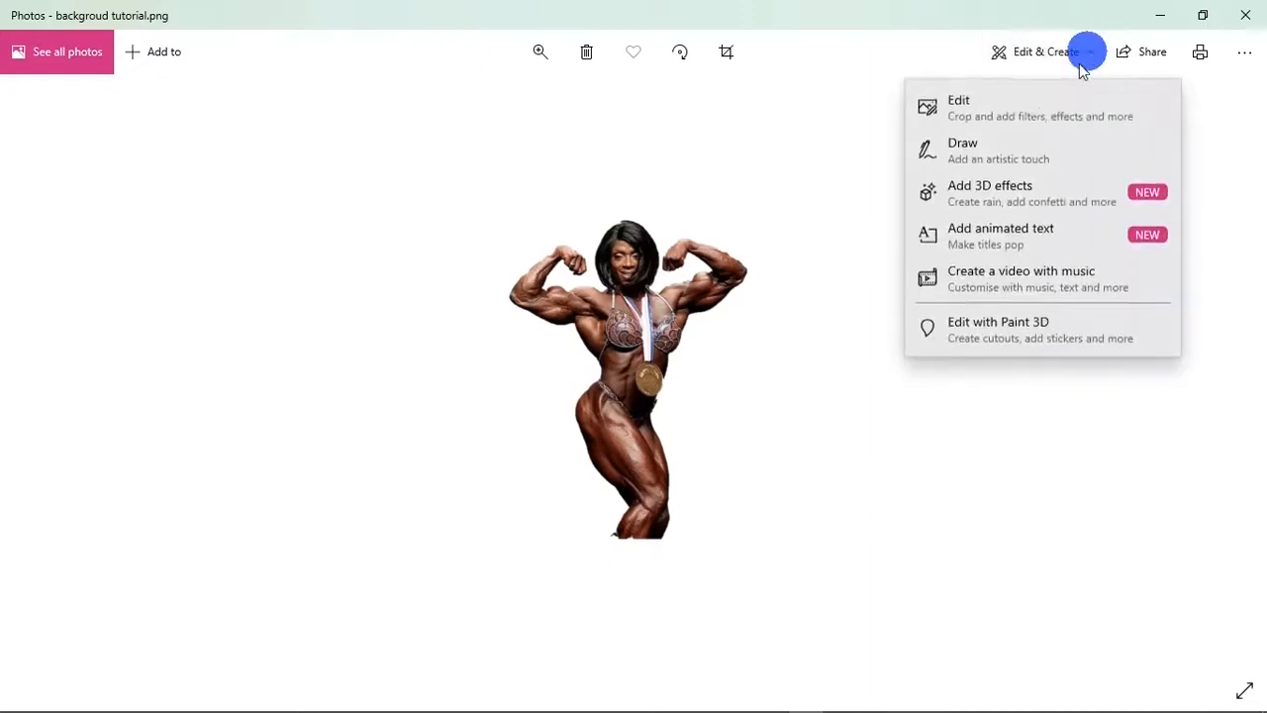
click(995, 112)
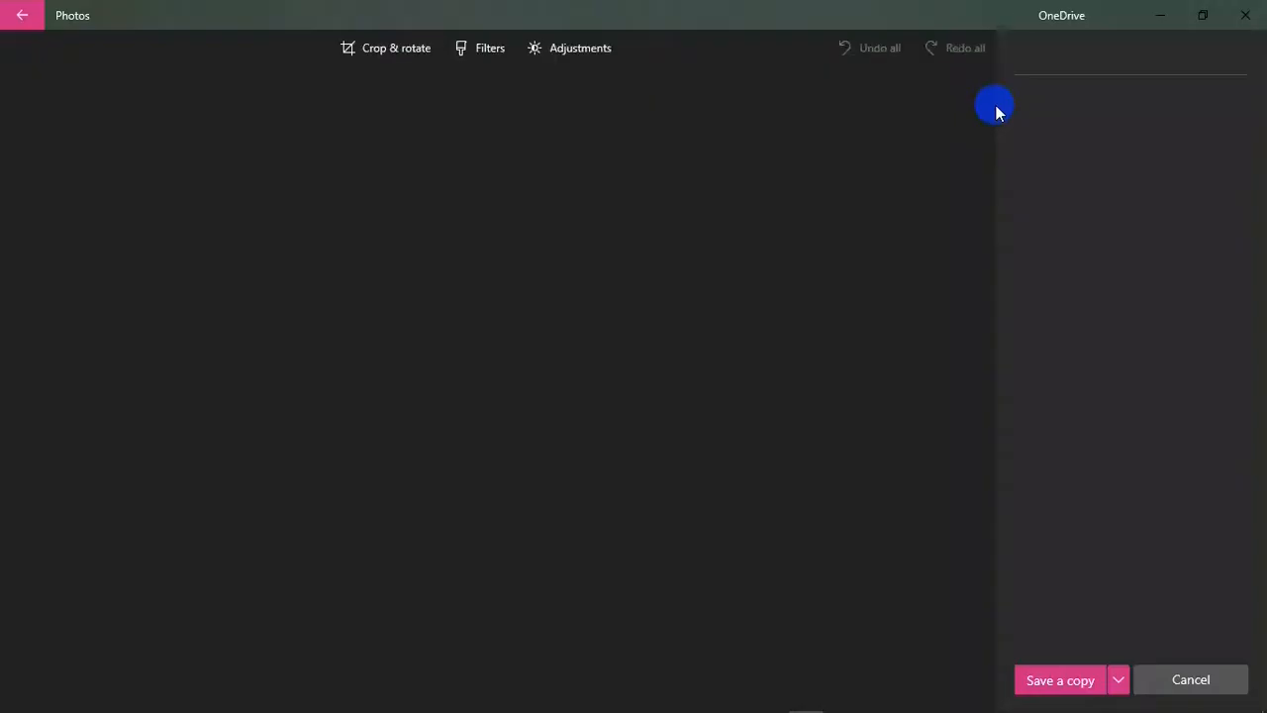
click(386, 49)
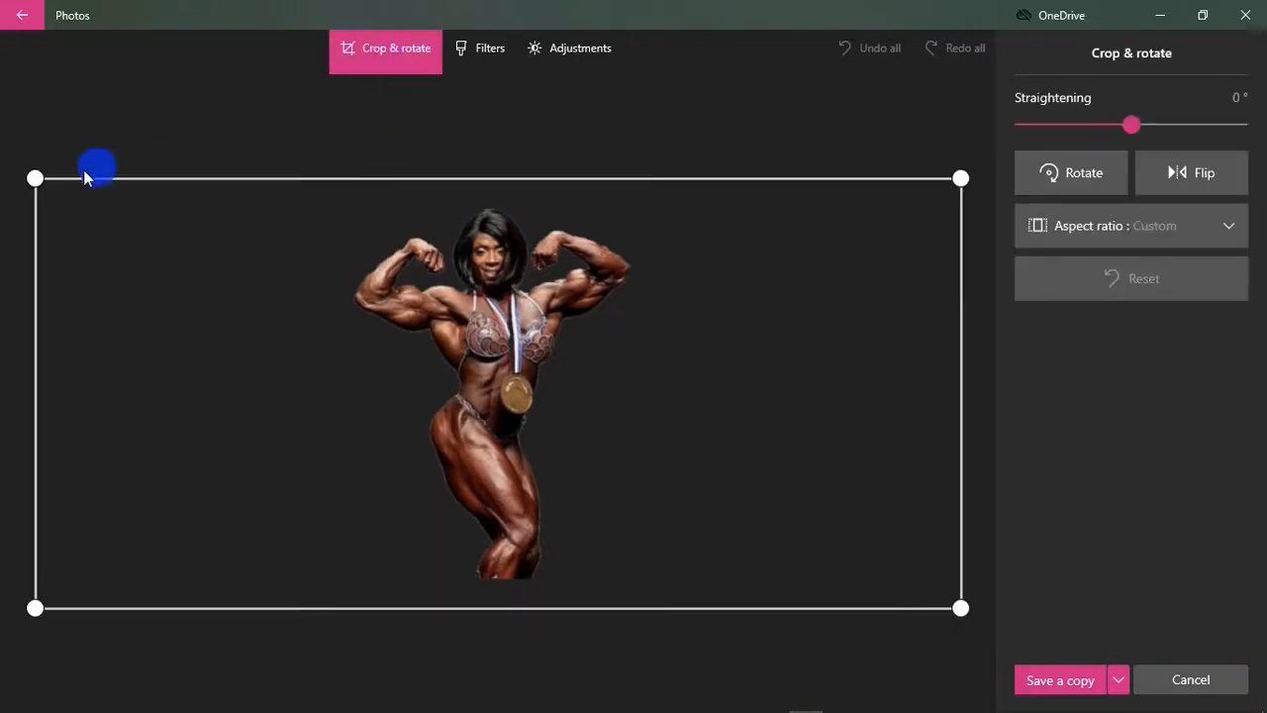
drag(89, 165, 341, 179)
drag(913, 110, 487, 125)
drag(717, 672, 715, 624)
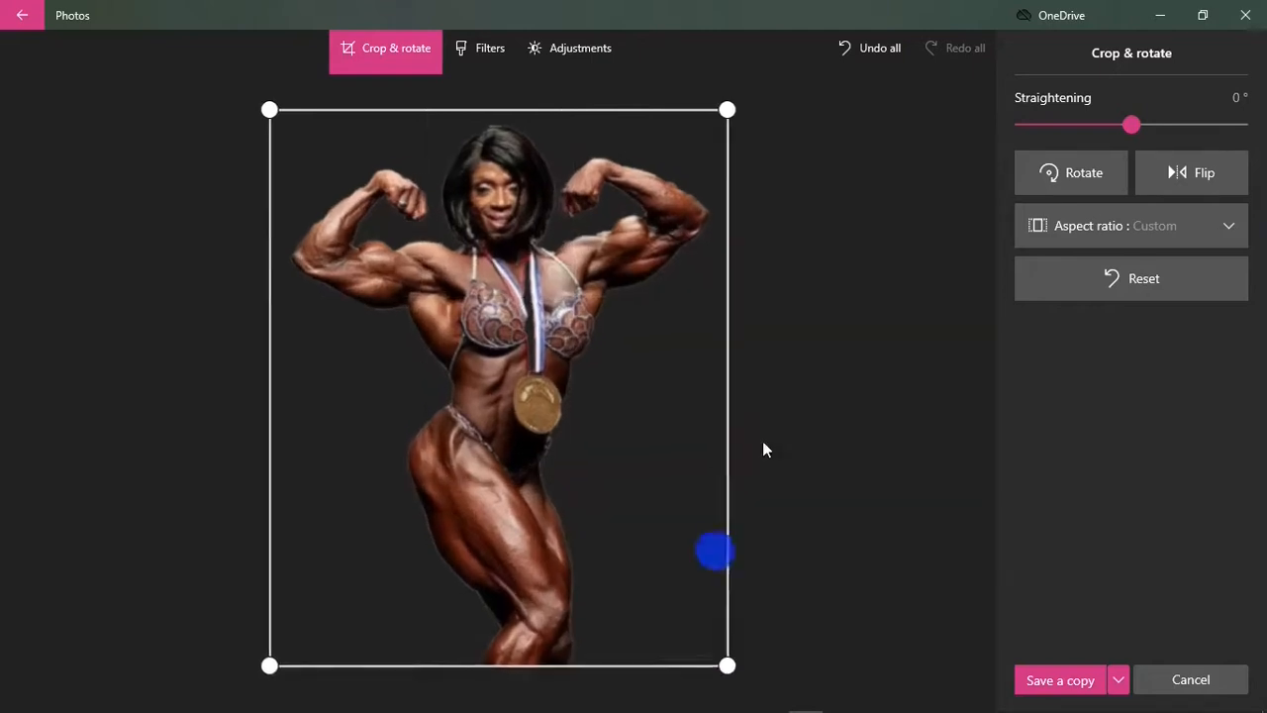
Step: Save the cropped picture as a PNG copy named "backgroud tutorial 1" on the Desktop and close Photos
click(1069, 683)
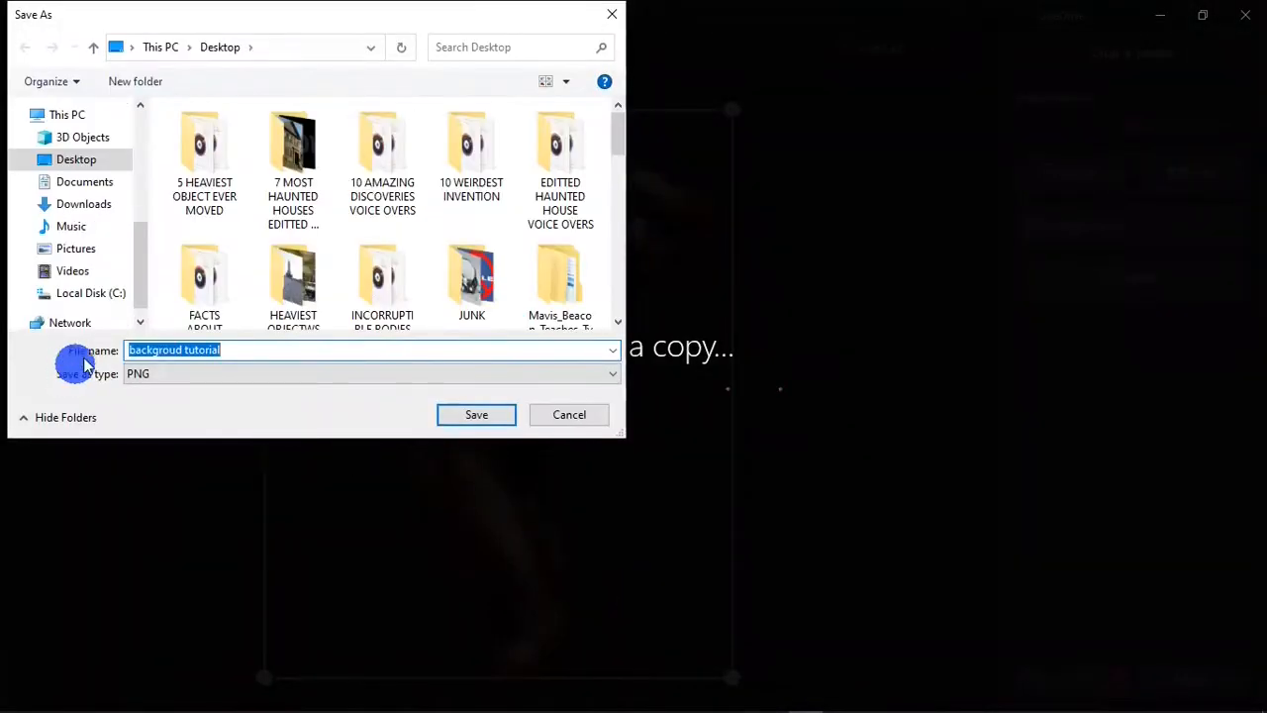
click(248, 350)
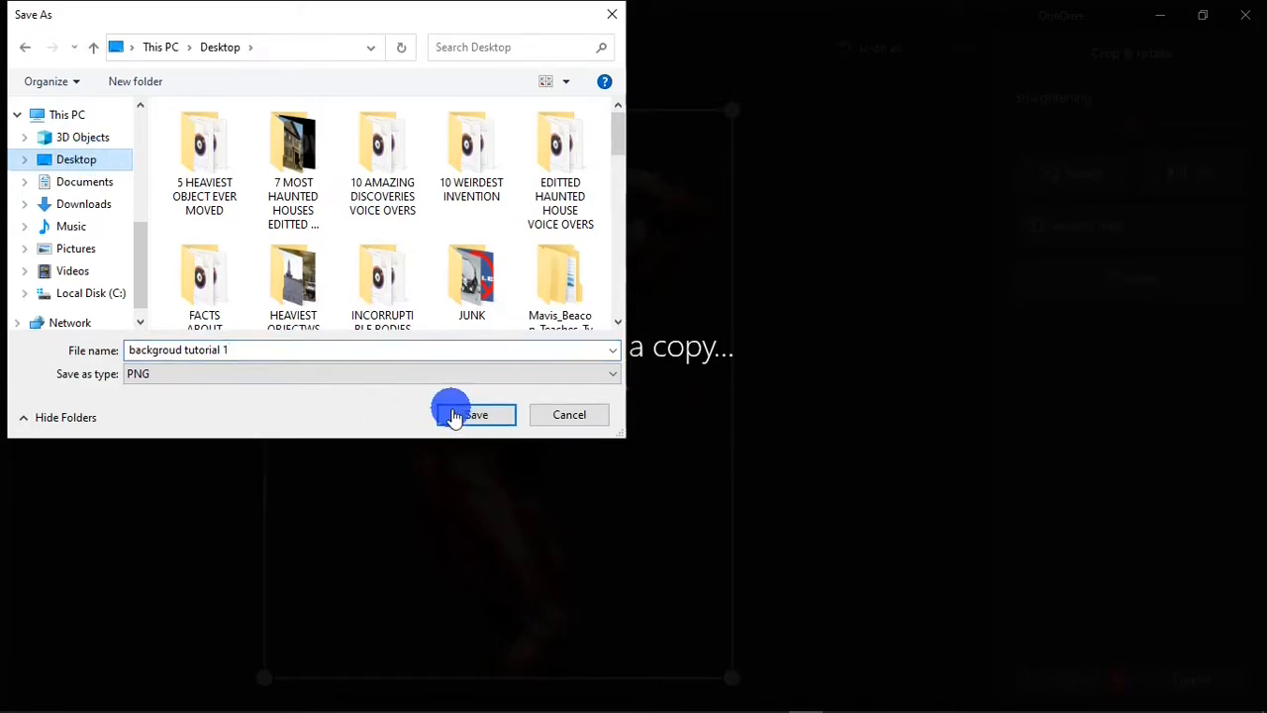
click(454, 417)
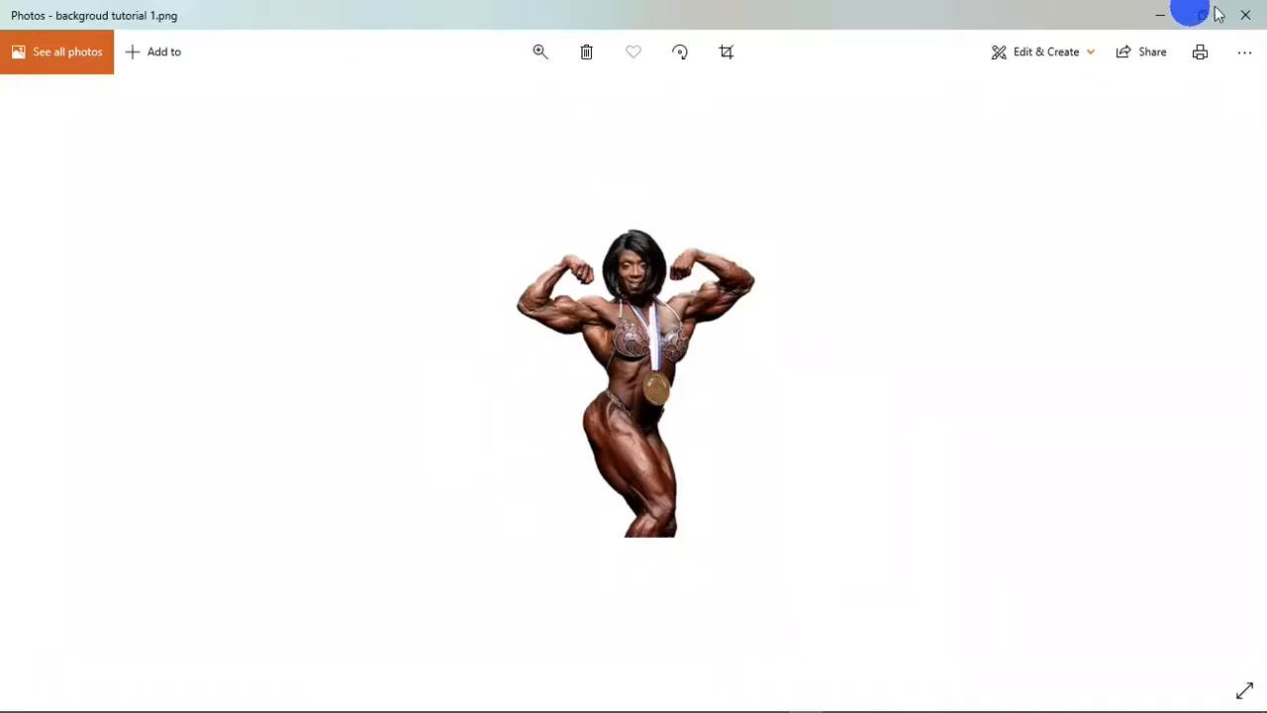
click(1249, 9)
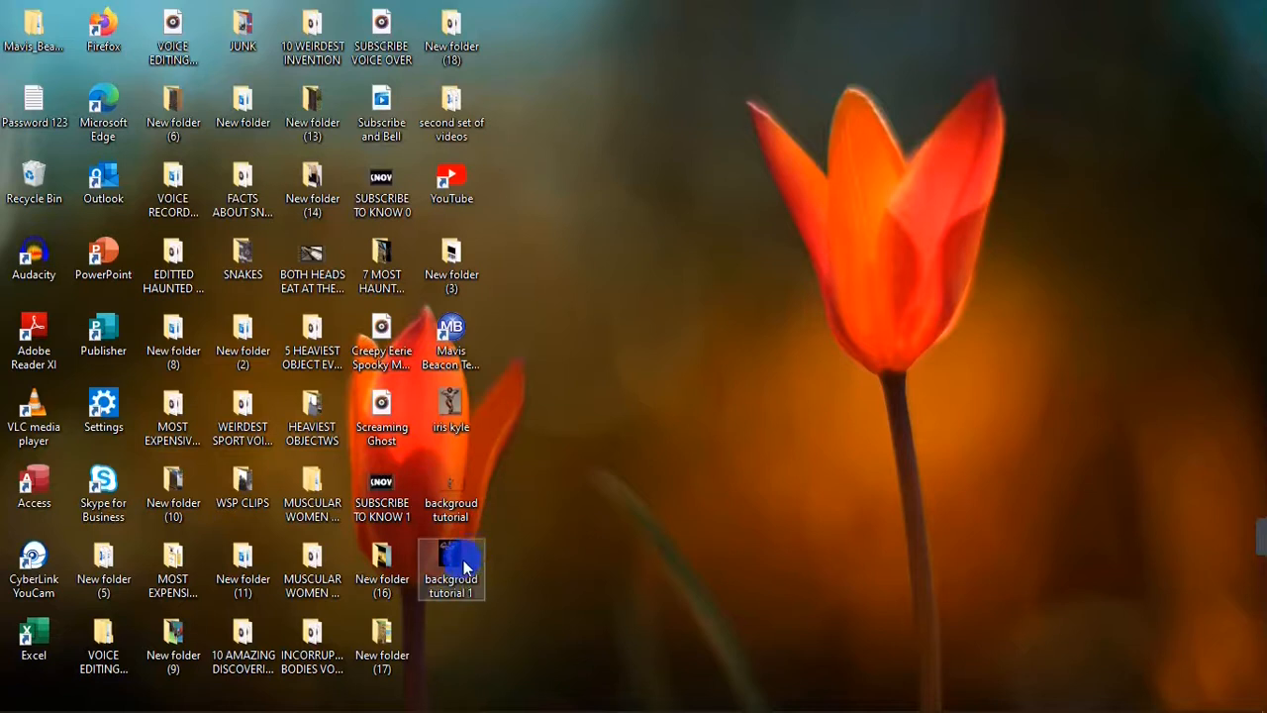
click(453, 500)
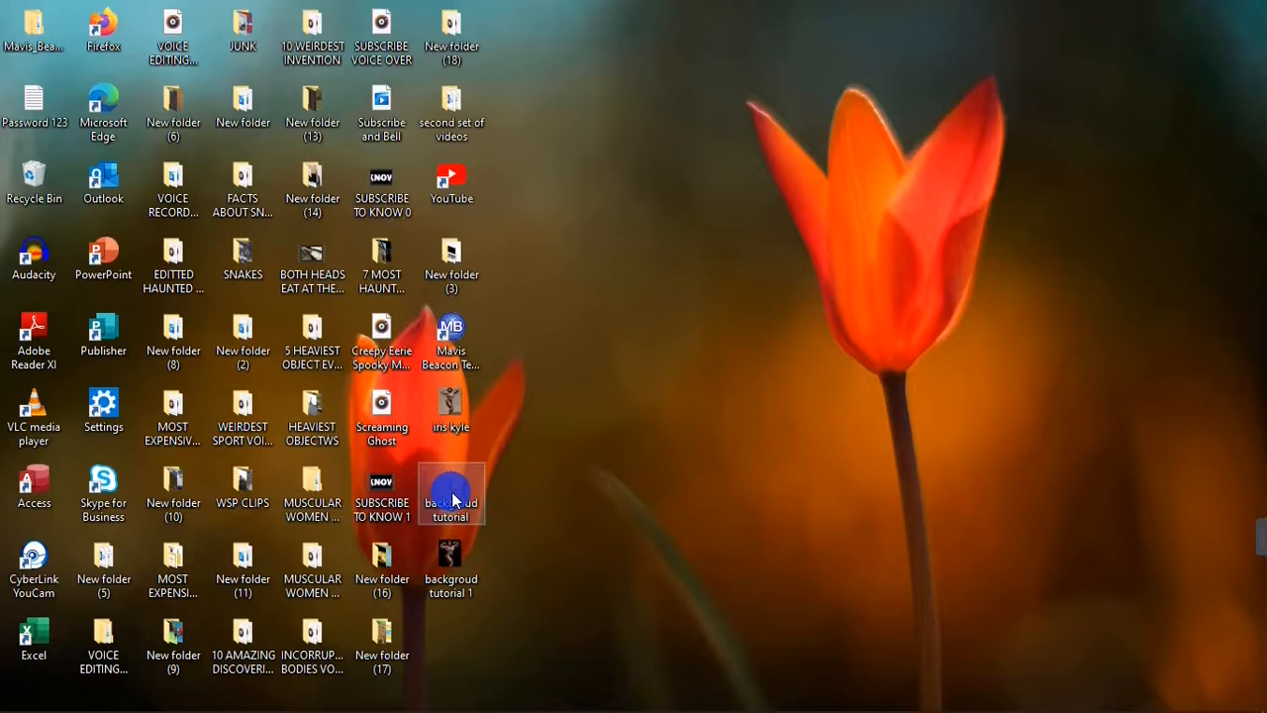
click(453, 581)
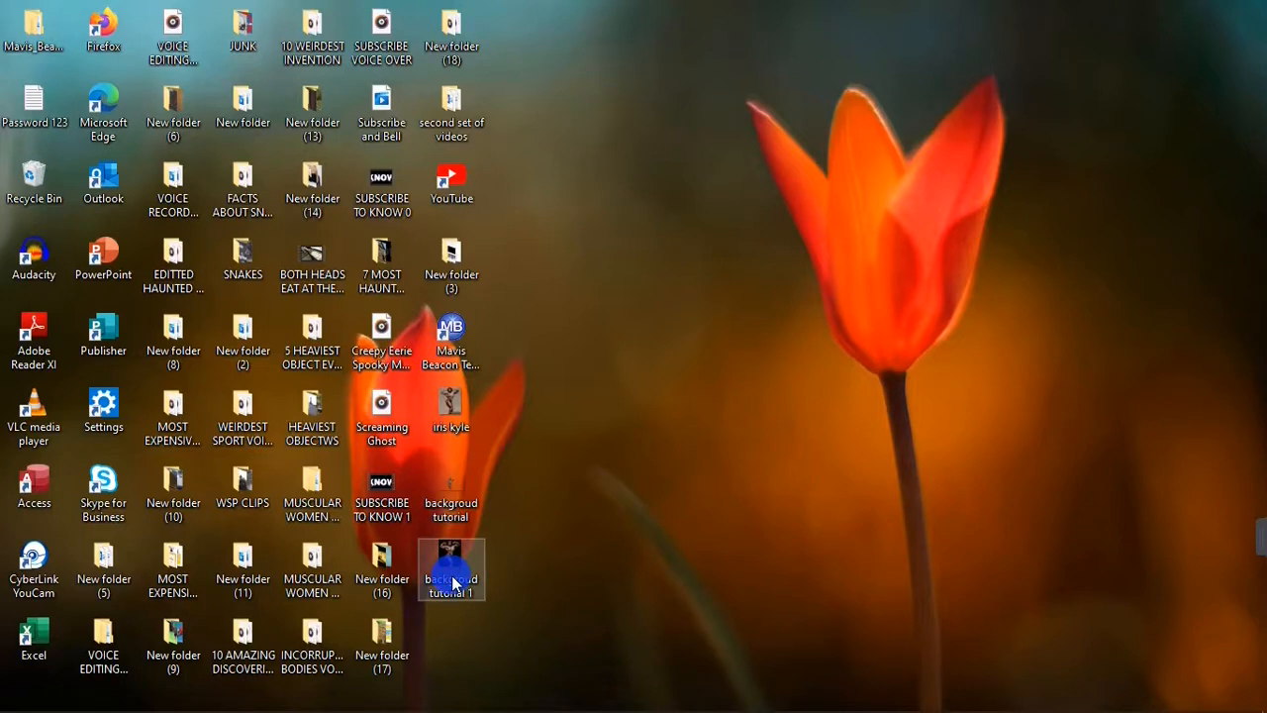
click(585, 603)
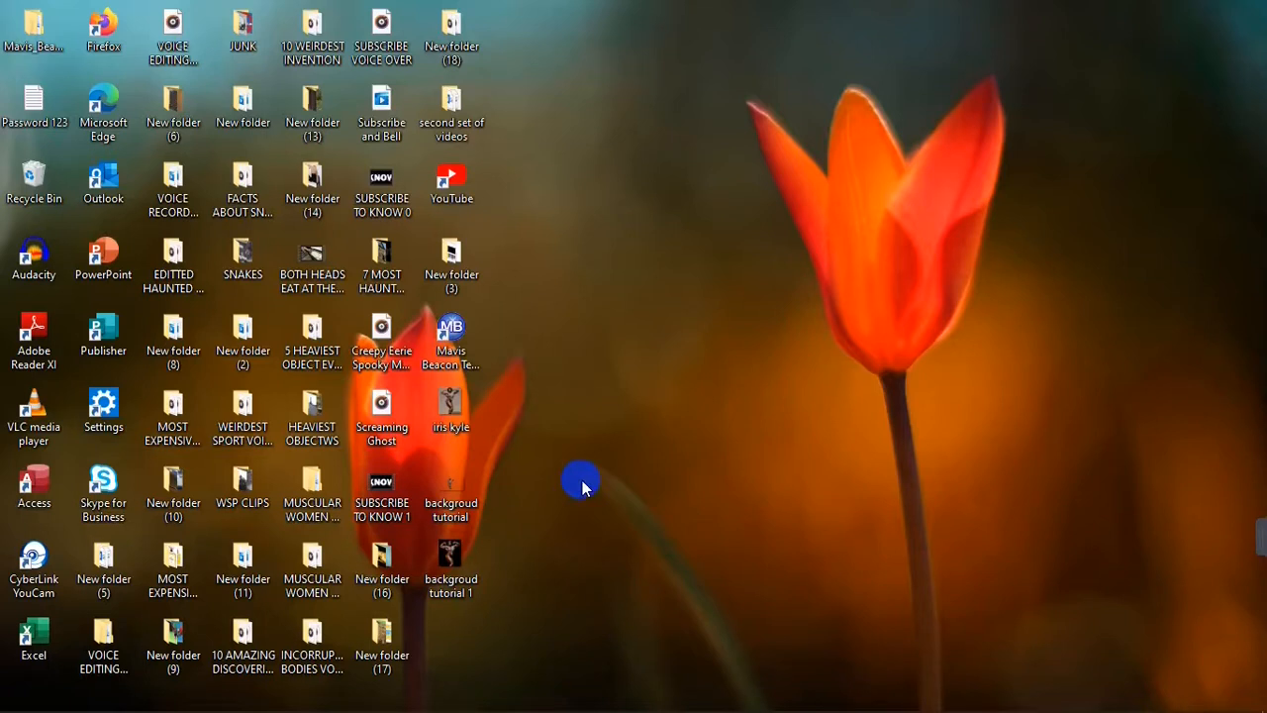
Step: Switch to the blank Word document and restore its window to a smaller size so the desktop files are reachable
mouse_move(393, 699)
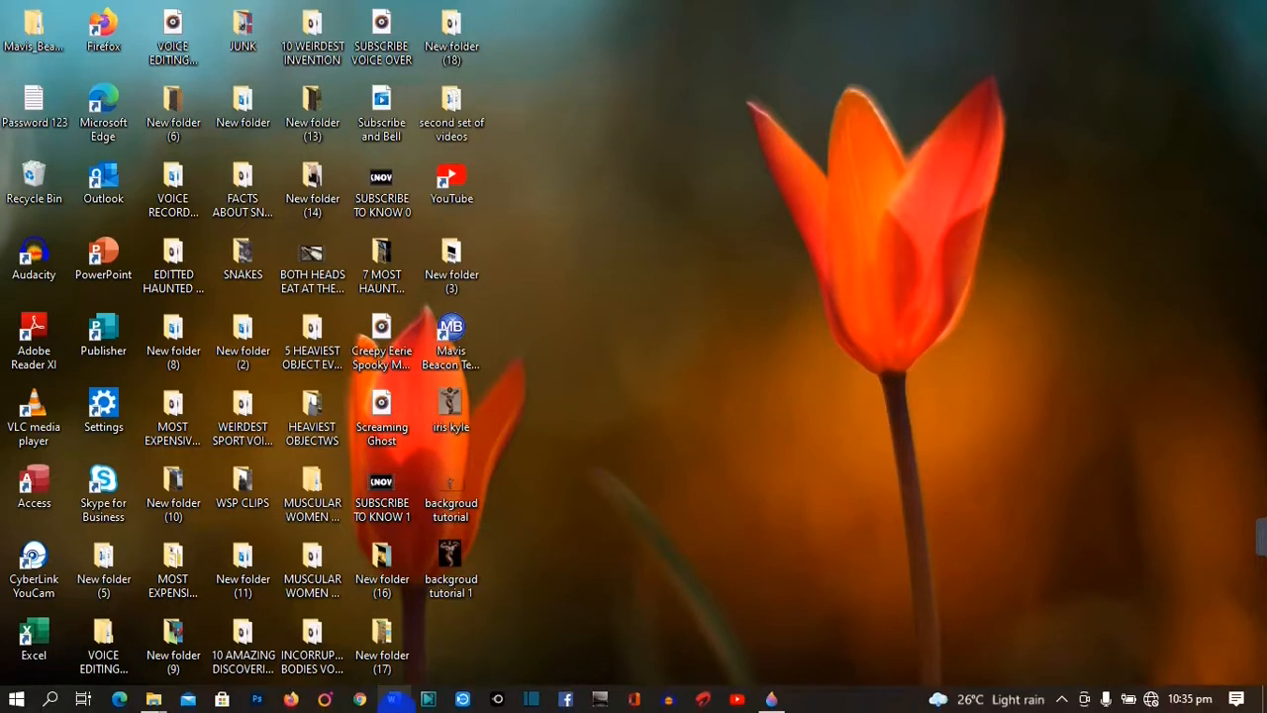
drag(429, 701, 402, 705)
click(402, 706)
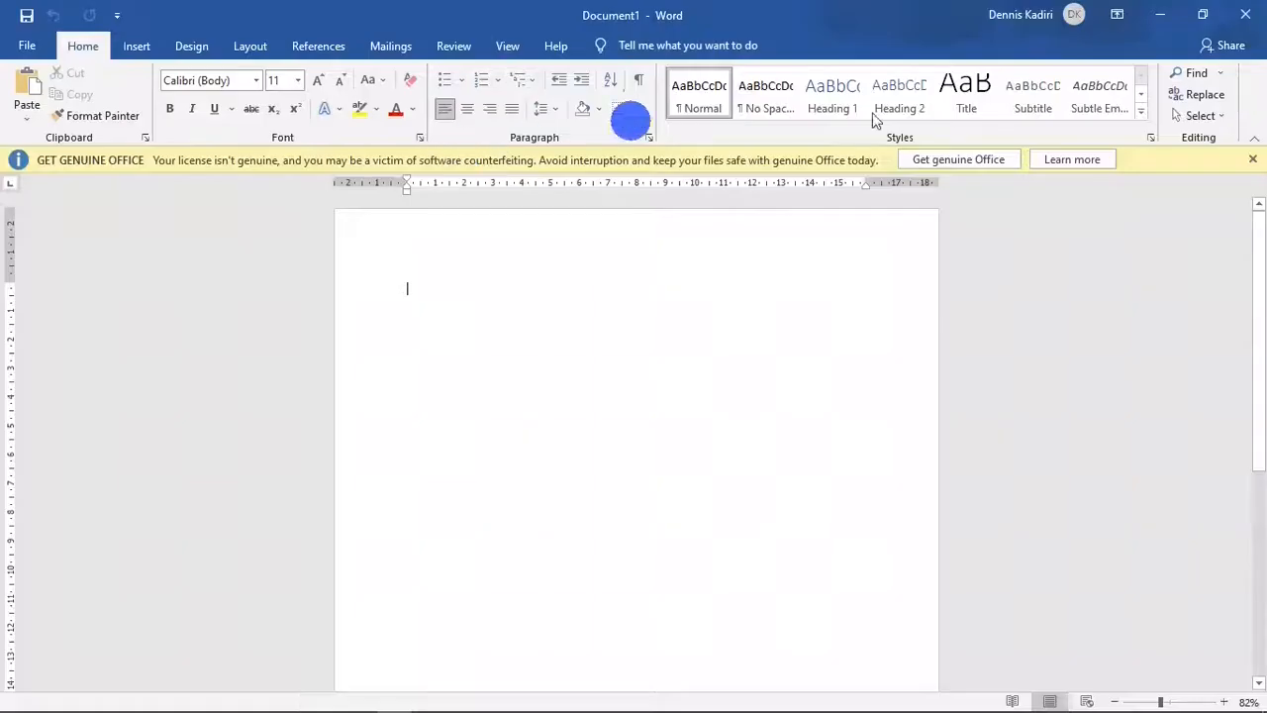
click(1215, 9)
Step: Insert the "backgroud tutorial 1" image from the desktop into the blank document and maximise the Word window
click(452, 560)
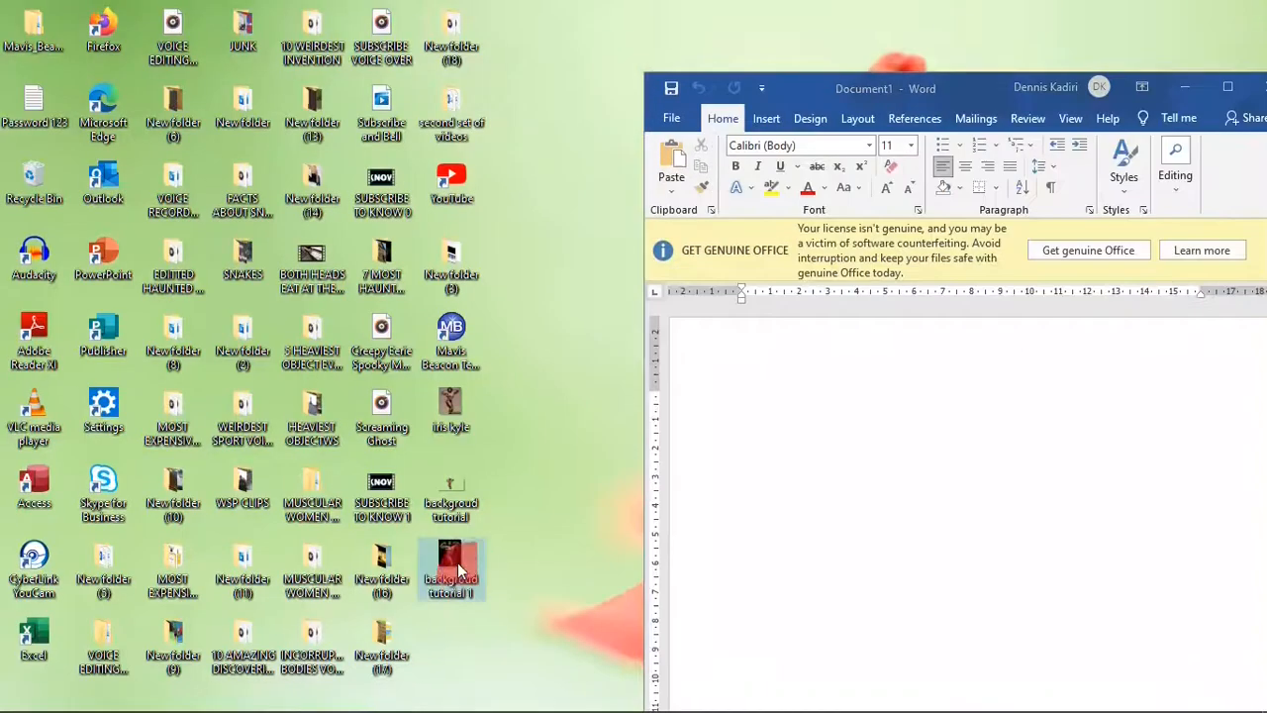
click(453, 562)
drag(453, 557, 935, 442)
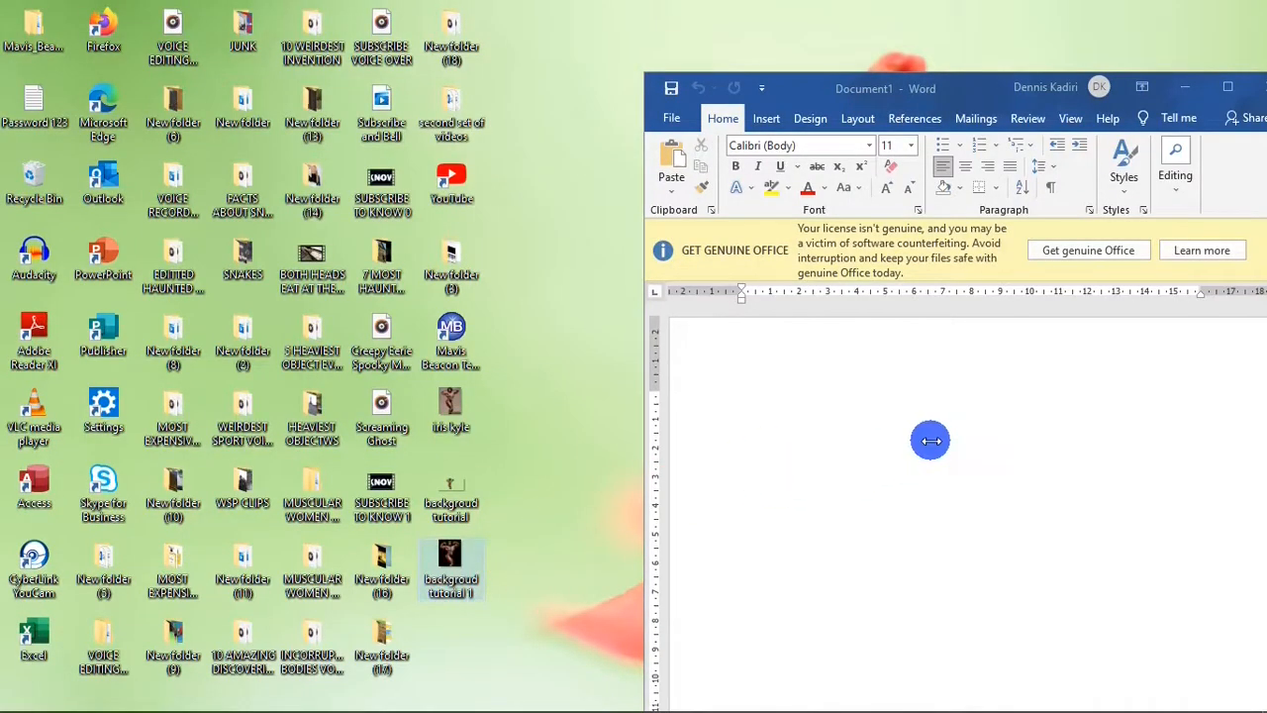
click(1227, 87)
Step: Select the inserted picture and set its text wrapping to In Front of Text
drag(514, 376, 654, 366)
click(524, 368)
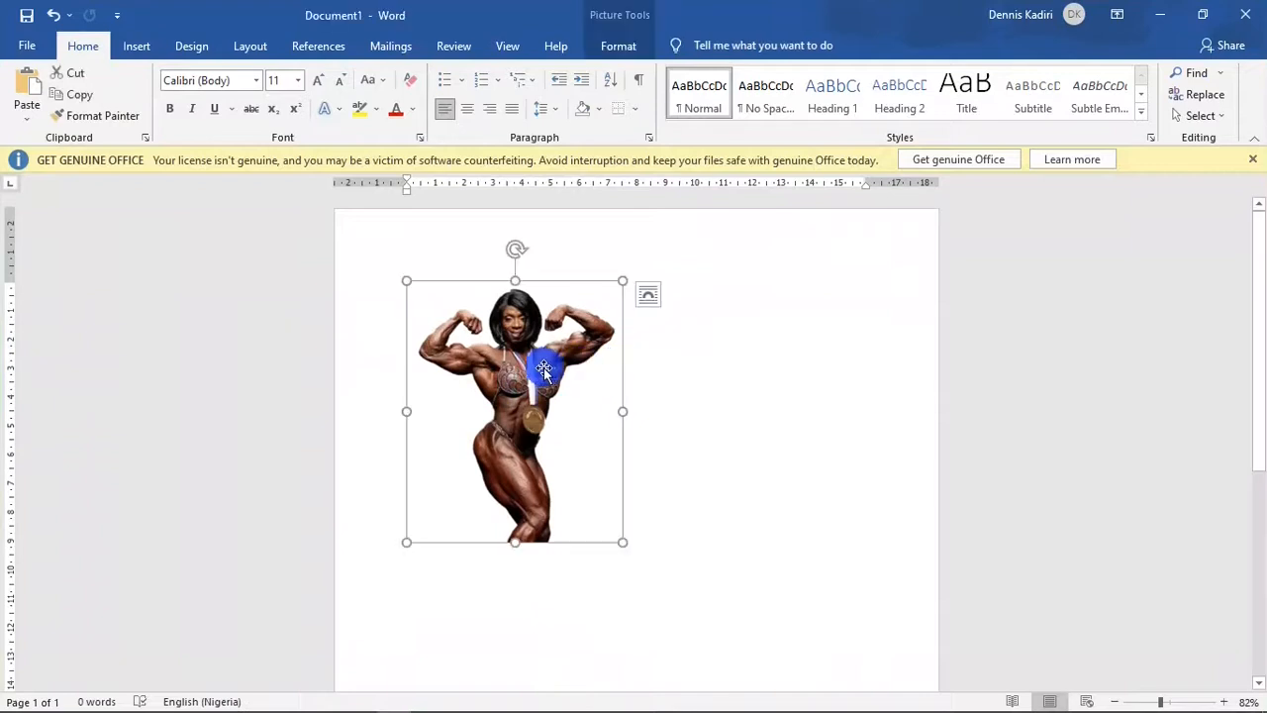
click(624, 55)
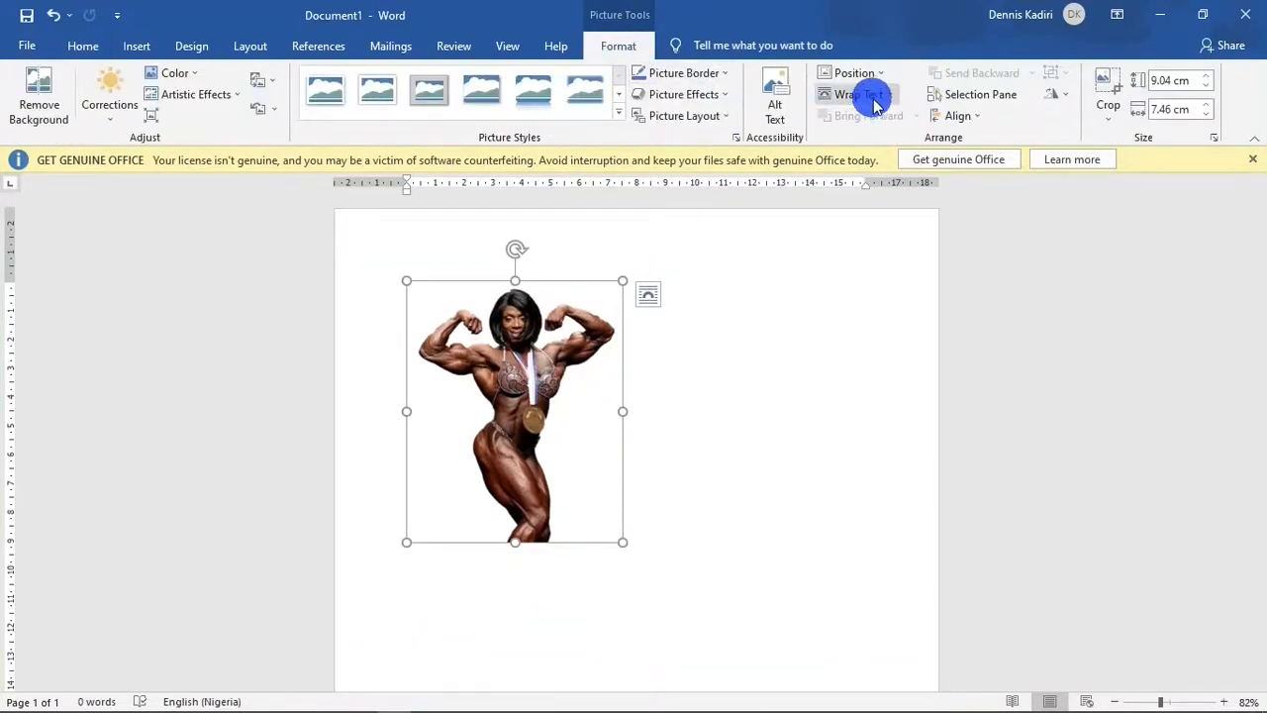
click(887, 99)
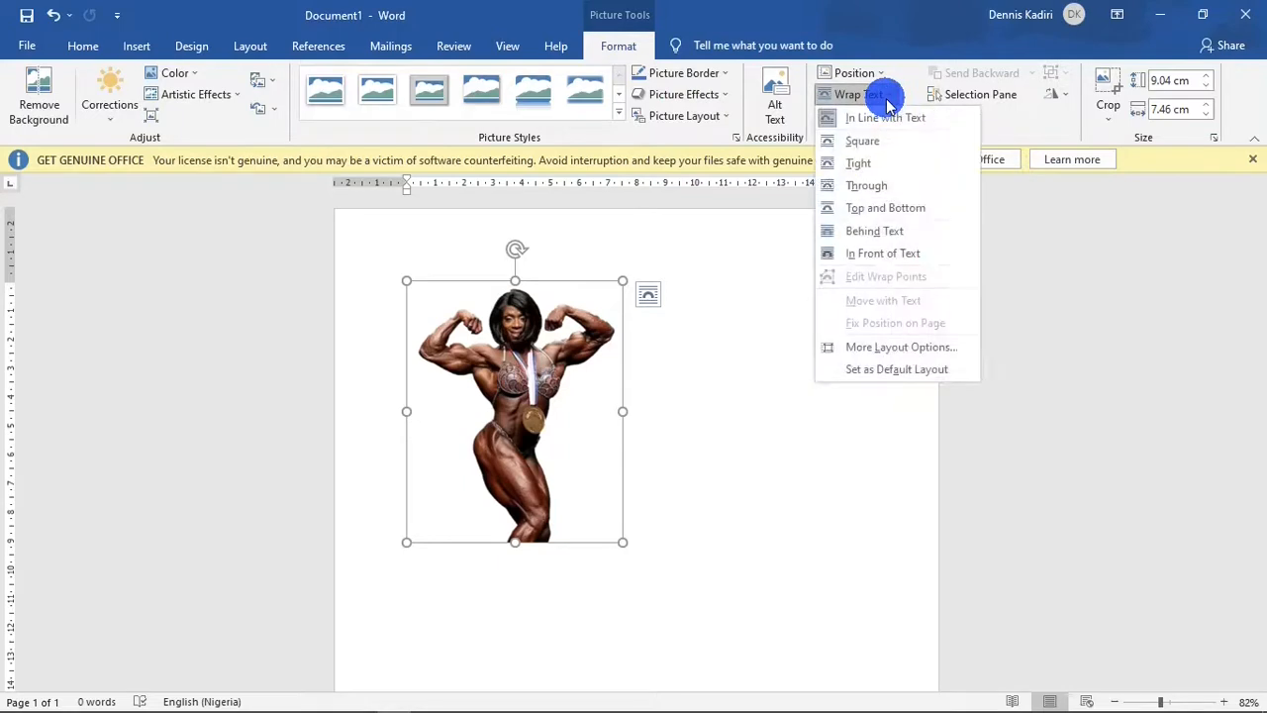
click(883, 253)
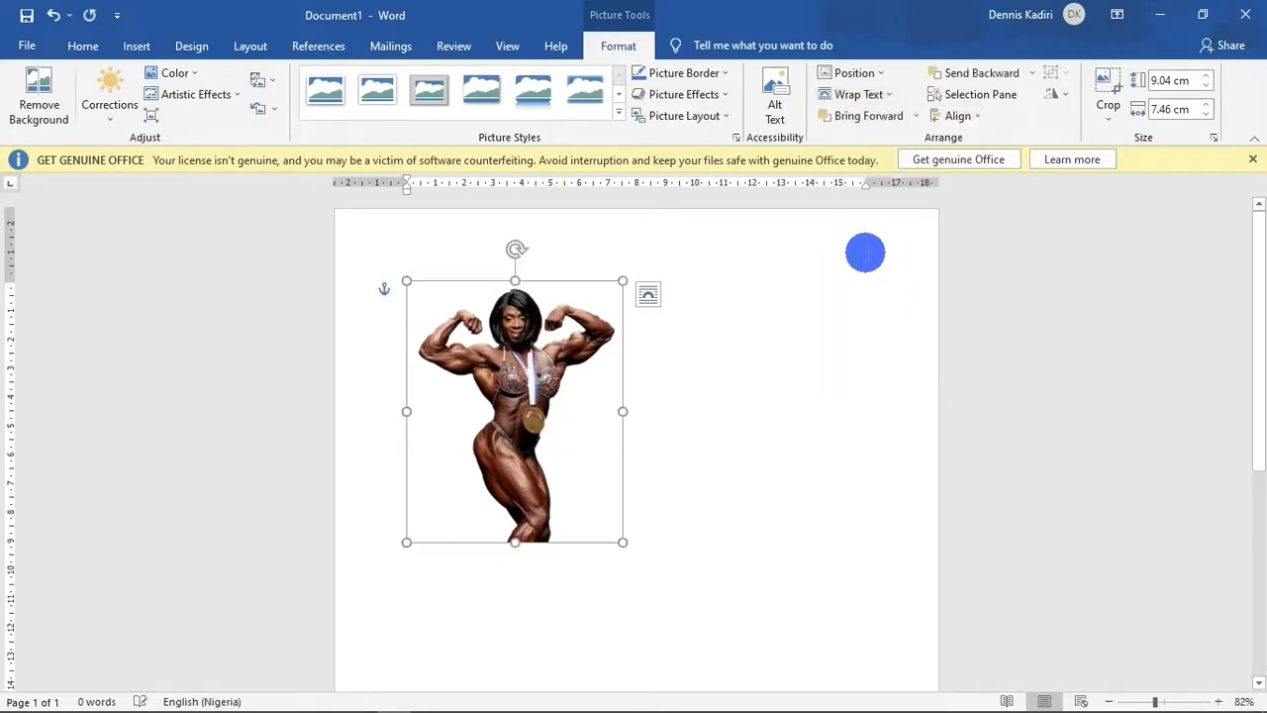
Step: Move the inserted cutout picture sideways to about the middle of the page width
drag(500, 366, 622, 366)
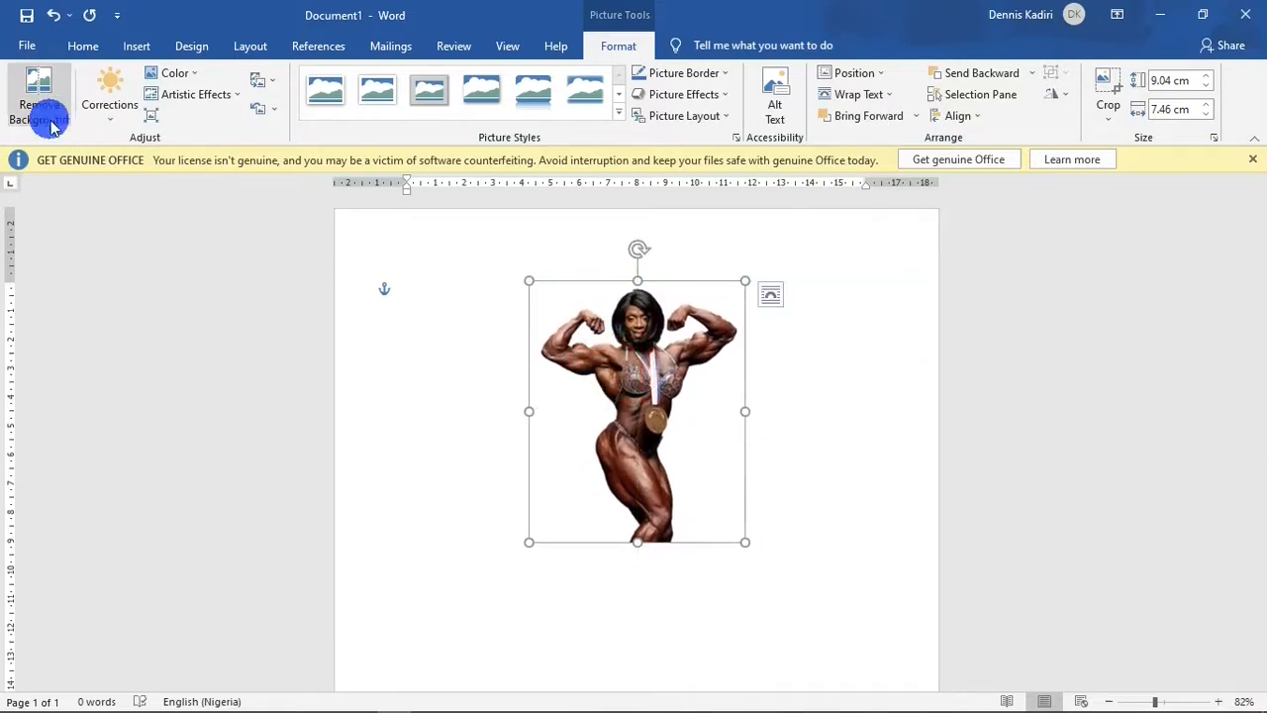
Step: Draw a rectangle about 16.6 cm wide and 9.6 cm high over the picture's lower part and downward, with text wrapping set to Behind Text
click(137, 49)
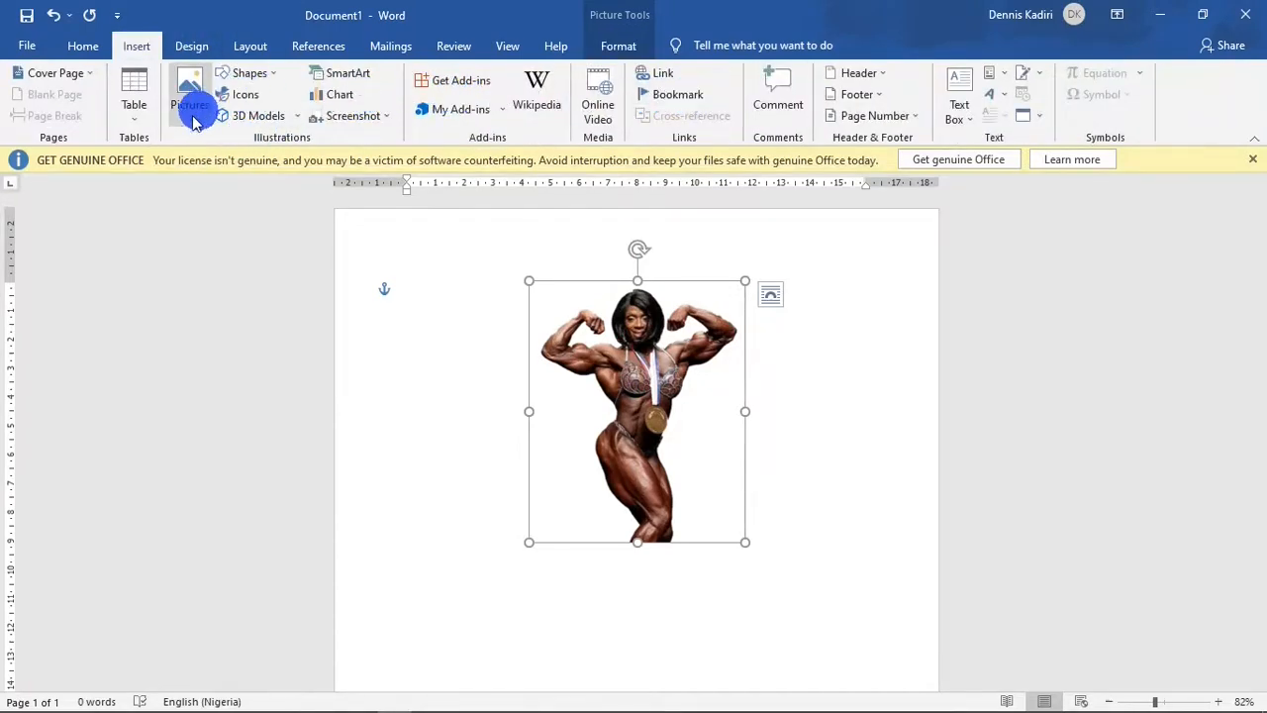
click(271, 78)
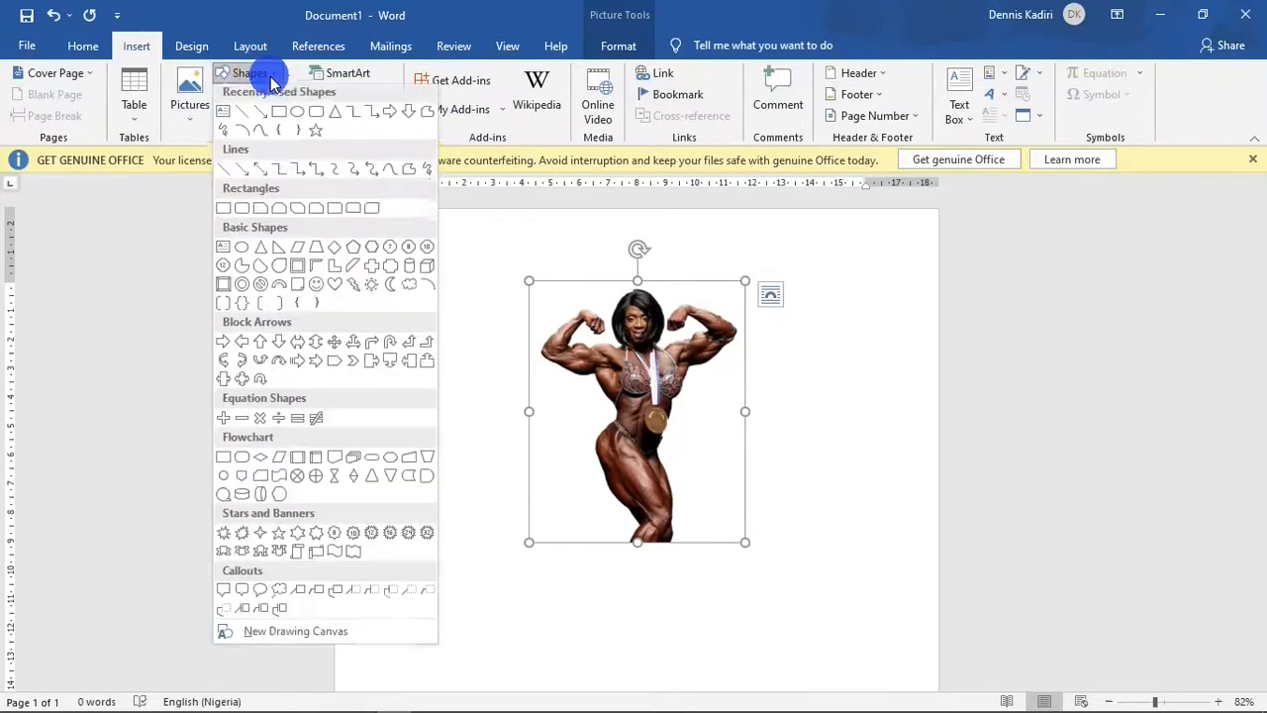
click(267, 119)
mouse_move(409, 445)
mouse_down()
mouse_move(792, 594)
mouse_move(841, 668)
mouse_move(844, 701)
mouse_move(886, 697)
mouse_up()
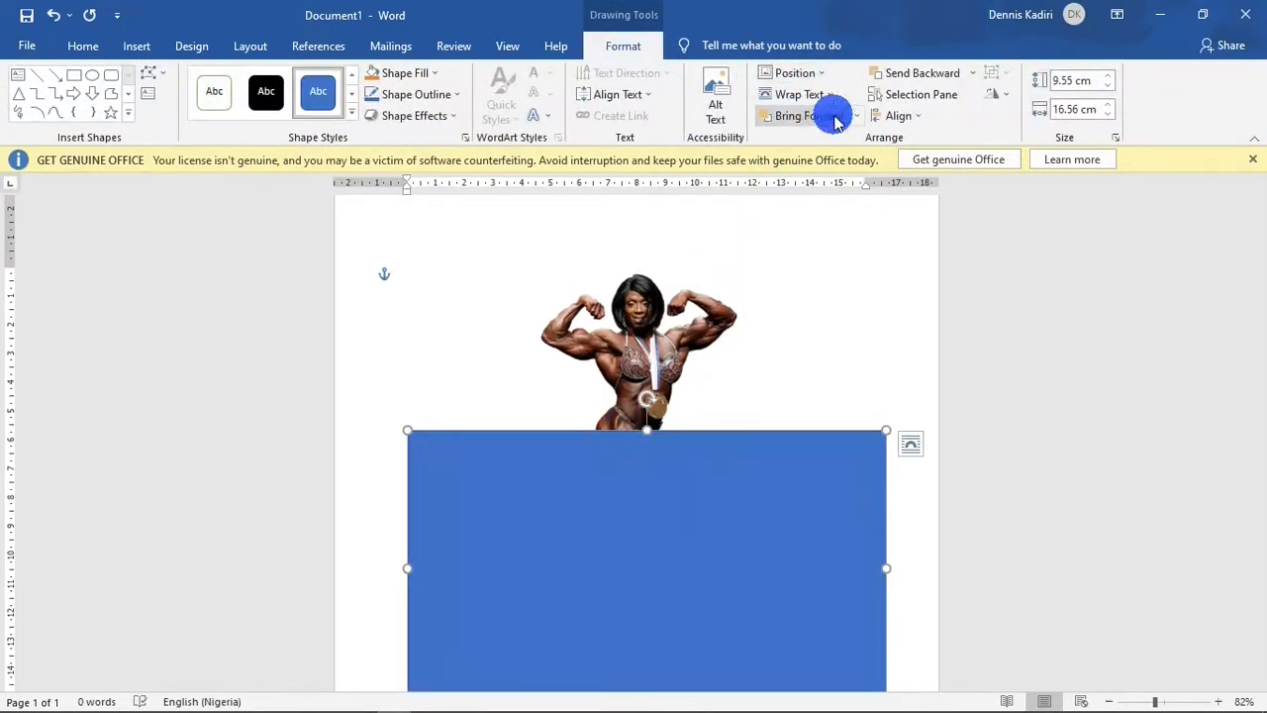
click(830, 96)
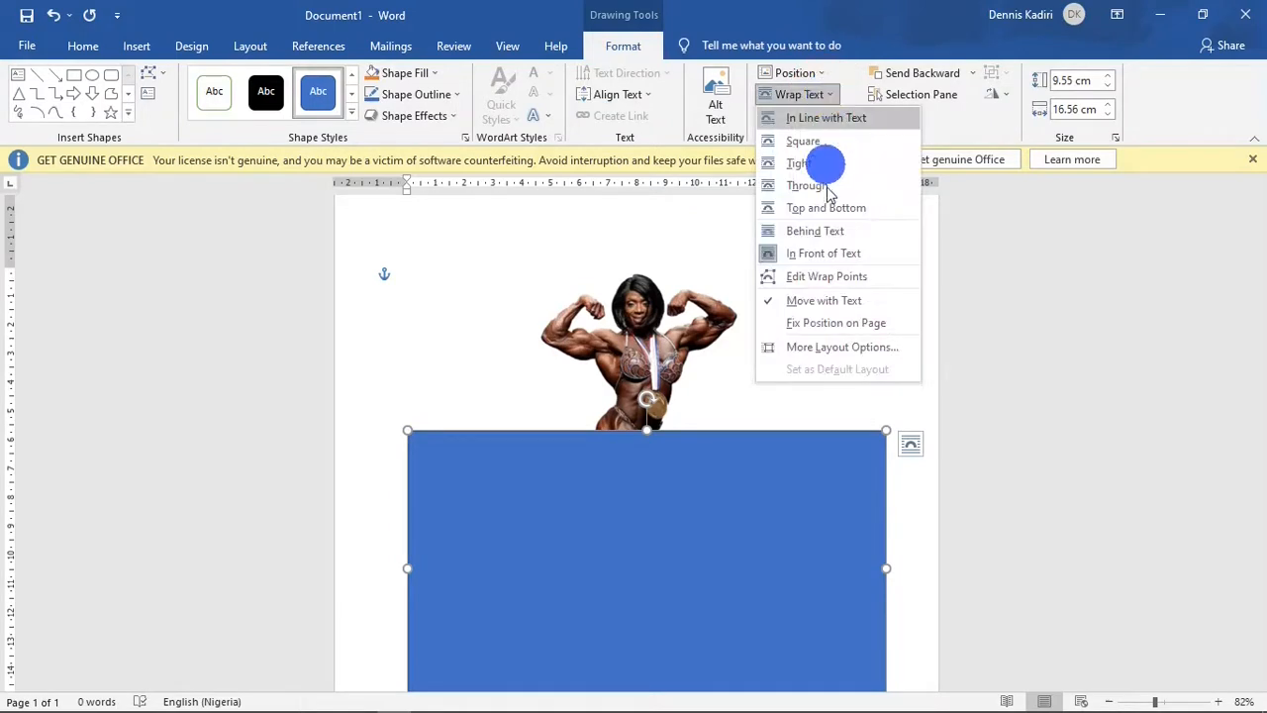
click(838, 233)
Step: Move the cutout picture down onto the blue rectangle, aligning its lower edge with the rectangle's lower edge, and deselect it
drag(644, 367, 629, 531)
drag(1253, 282, 1261, 365)
drag(653, 374, 650, 396)
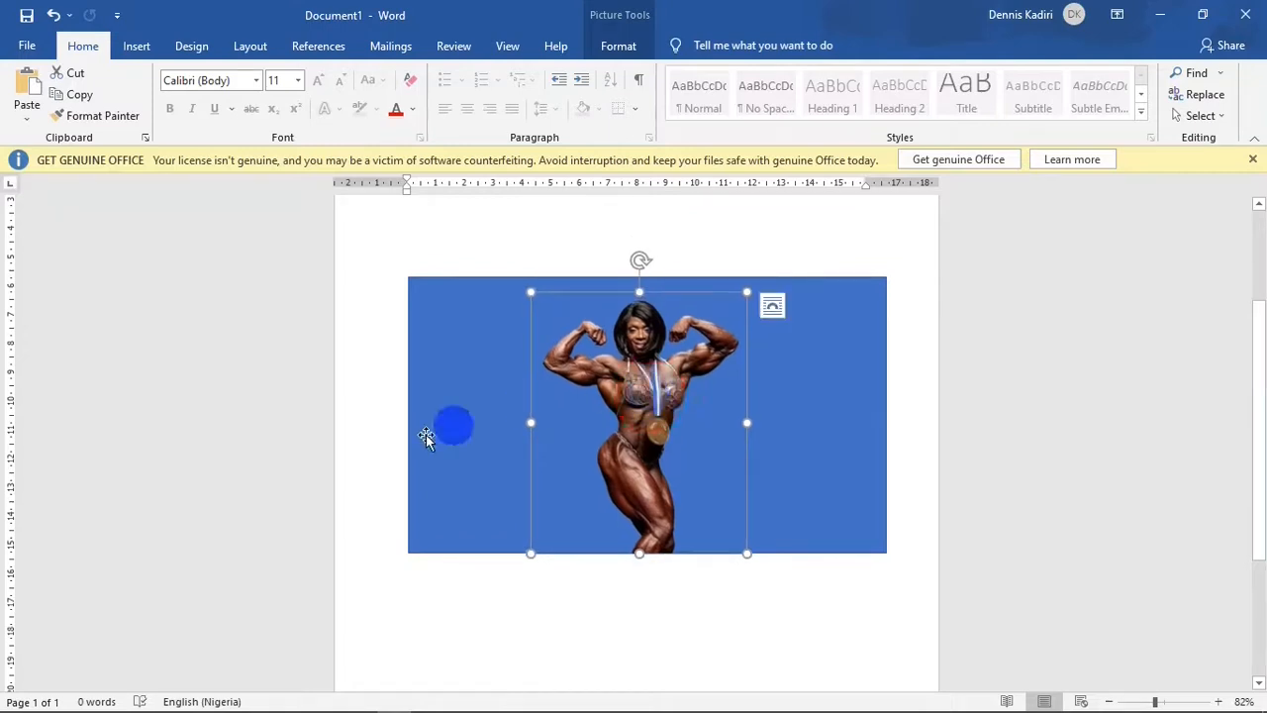
click(625, 614)
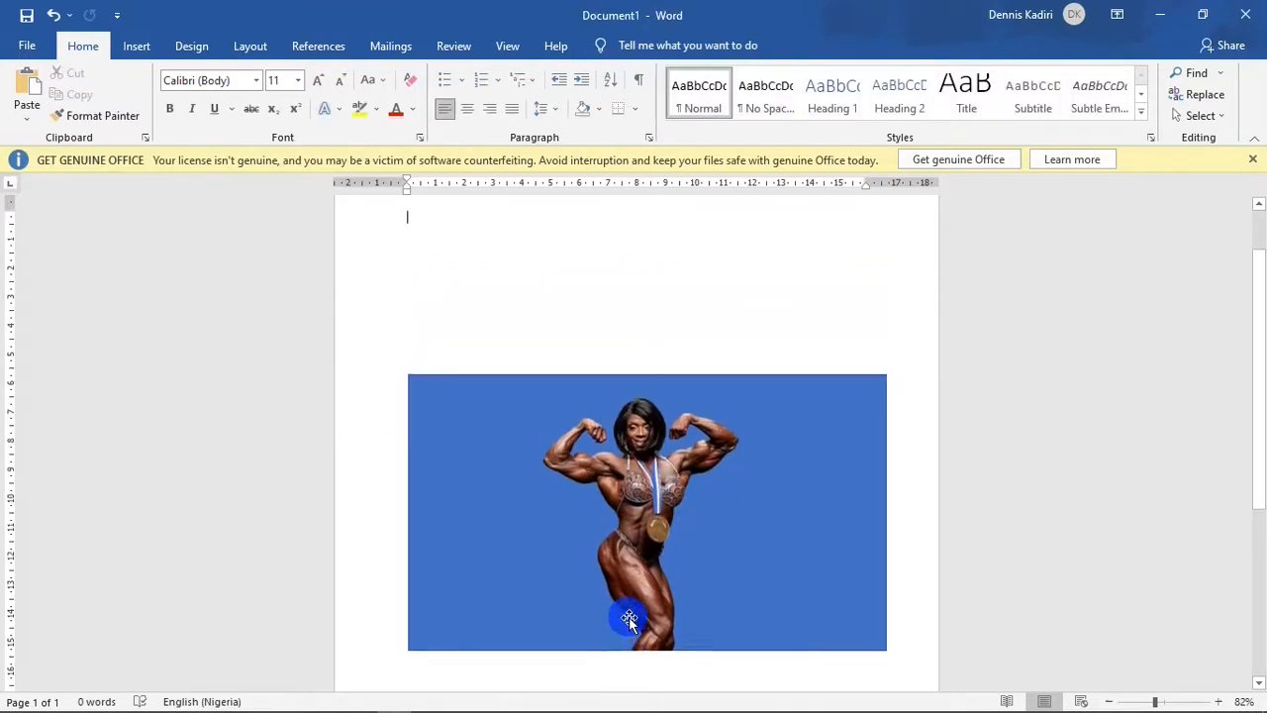
drag(1257, 297, 1257, 373)
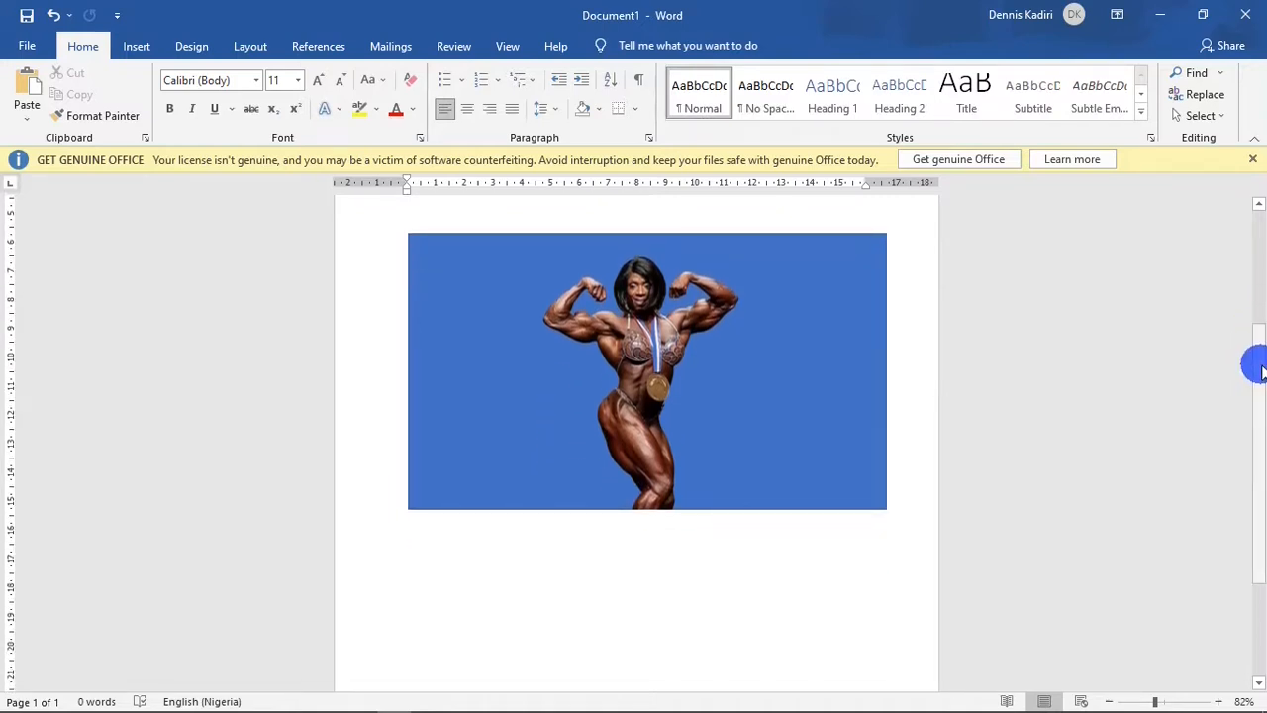